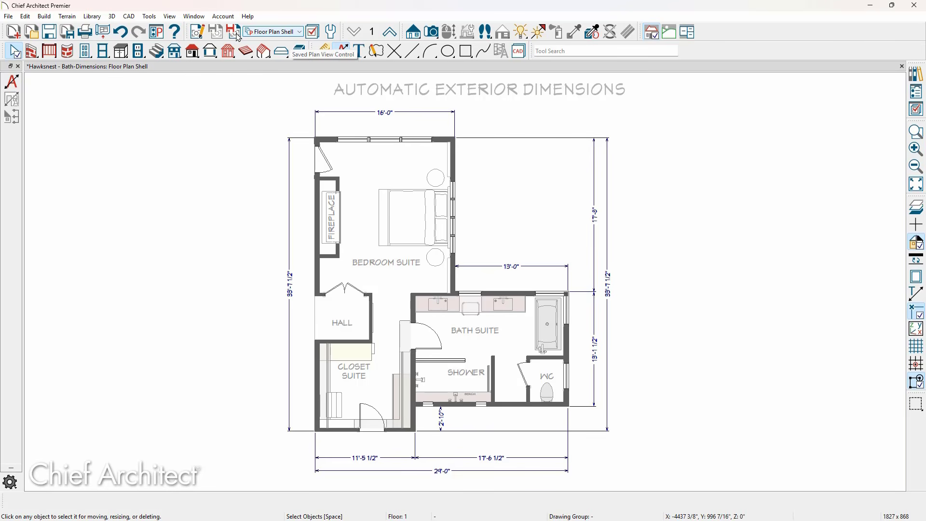
Turn on Auto Refresh for exterior automatic dimensions in the Floor Plan Shell dimension defaults
{"action": "left_click", "coordinate": [196, 32]}
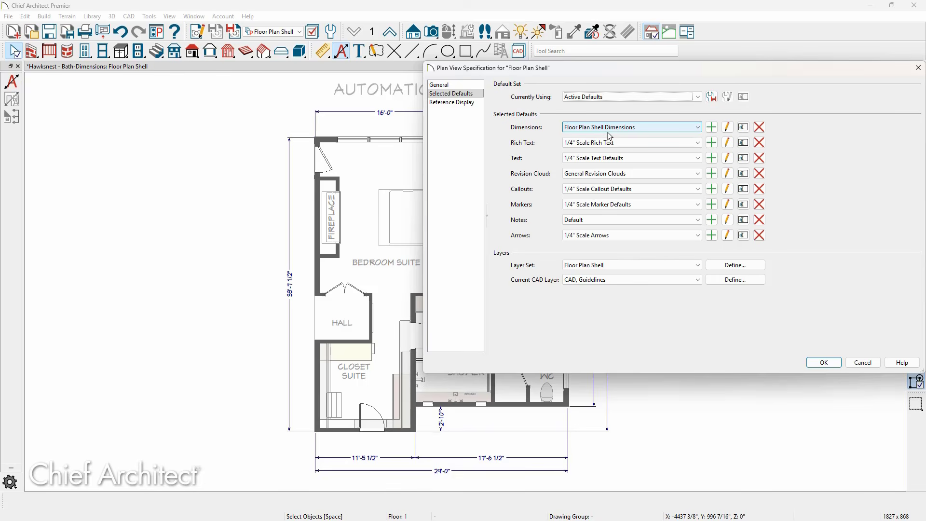
{"action": "left_click", "coordinate": [727, 128]}
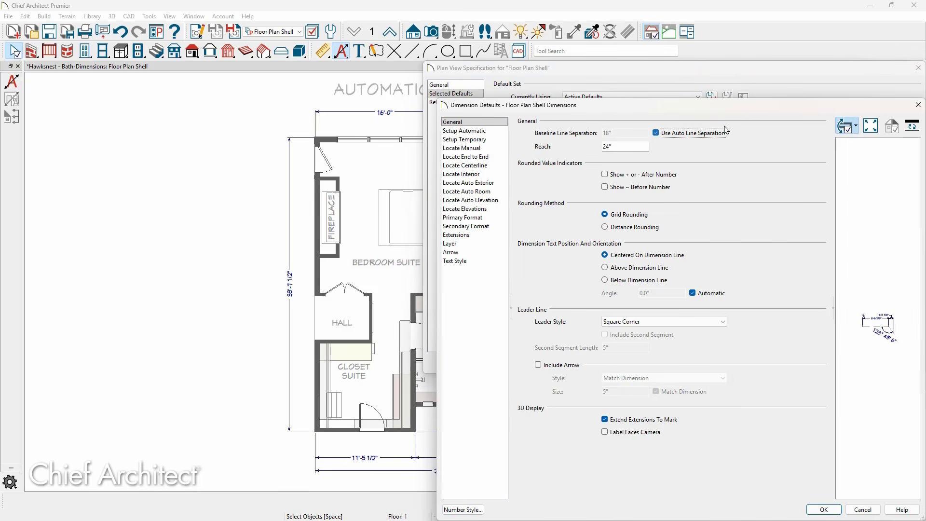
{"action": "left_click", "coordinate": [501, 131]}
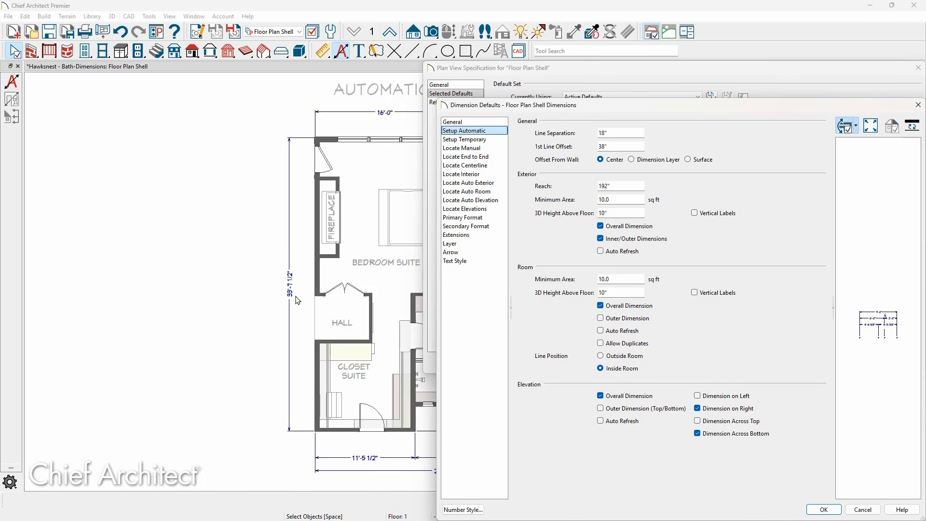
{"action": "left_click", "coordinate": [601, 252]}
{"action": "left_click", "coordinate": [494, 186]}
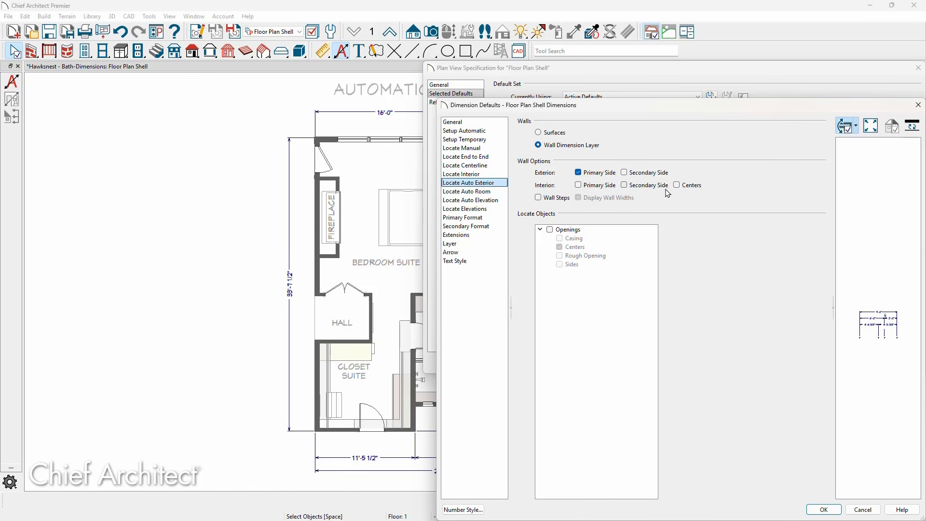
{"action": "left_click", "coordinate": [549, 229]}
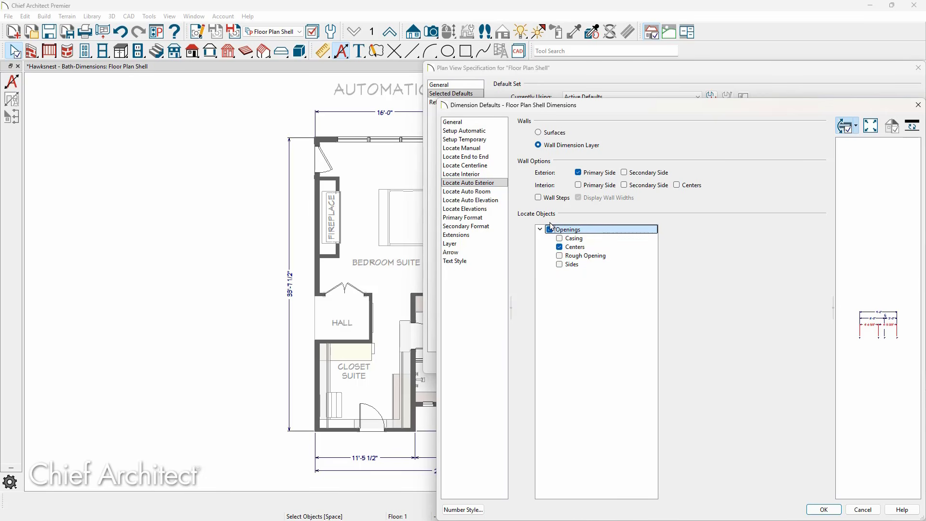
{"action": "left_click", "coordinate": [549, 230]}
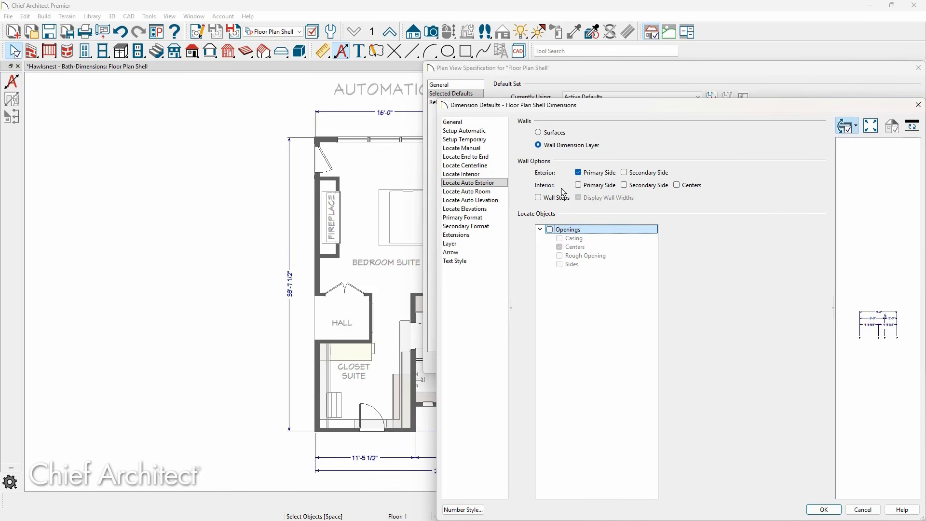
Return to the automatic setup settings and apply the changed dimension defaults and plan view specification
{"action": "left_click", "coordinate": [464, 130]}
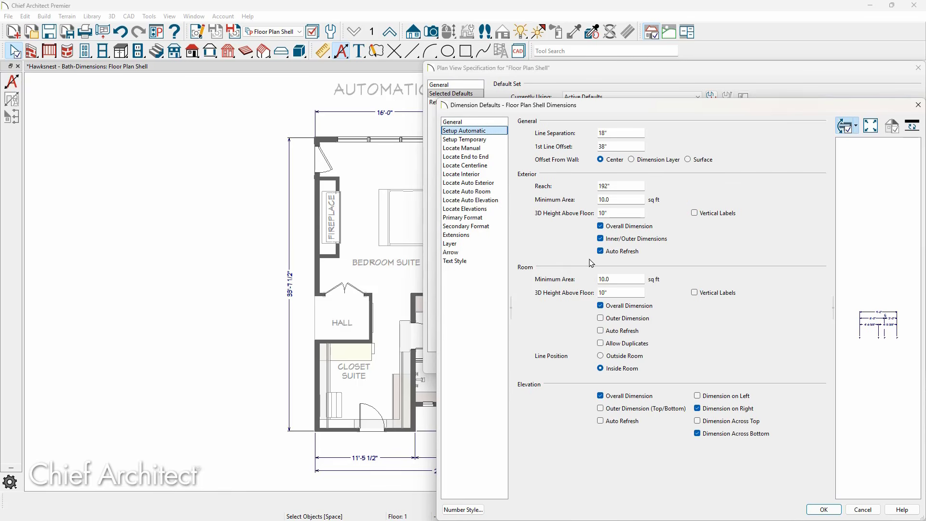
{"action": "left_click", "coordinate": [823, 509]}
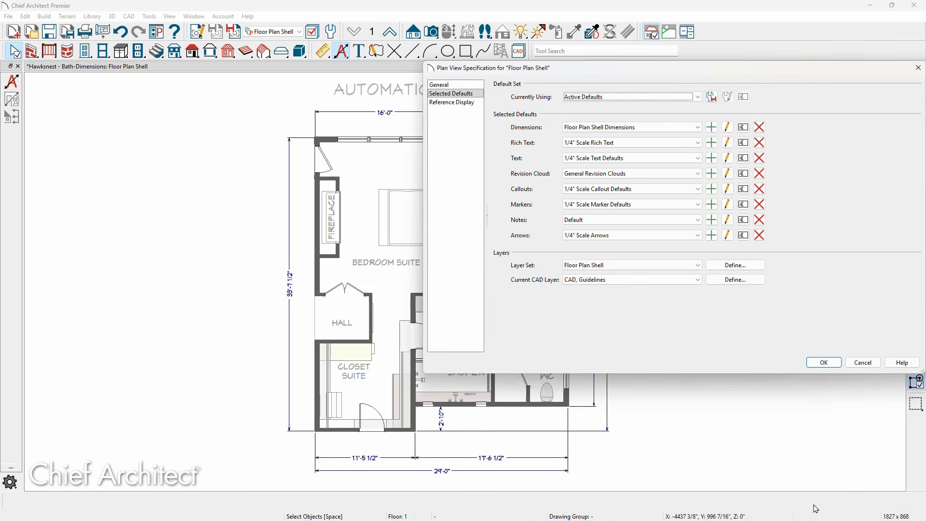
{"action": "left_click", "coordinate": [815, 362]}
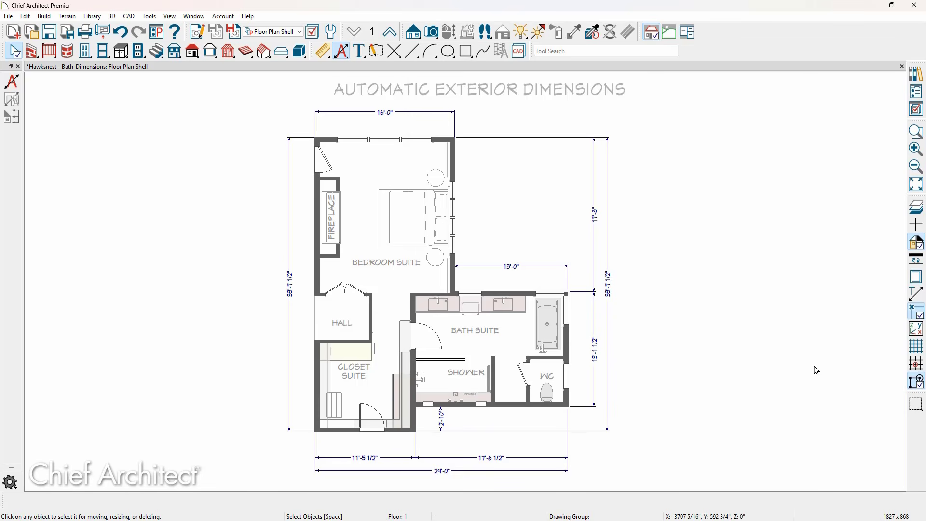
Move the bedroom's top wall so the overall left exterior dimension becomes 35'
{"action": "left_click", "coordinate": [445, 140]}
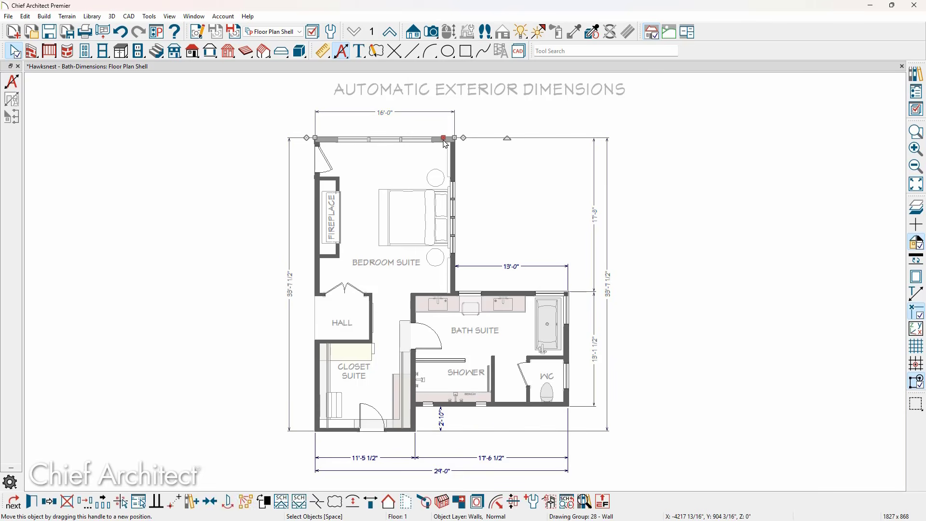
{"action": "left_click_drag", "start_coordinate": [444, 141], "coordinate": [441, 129]}
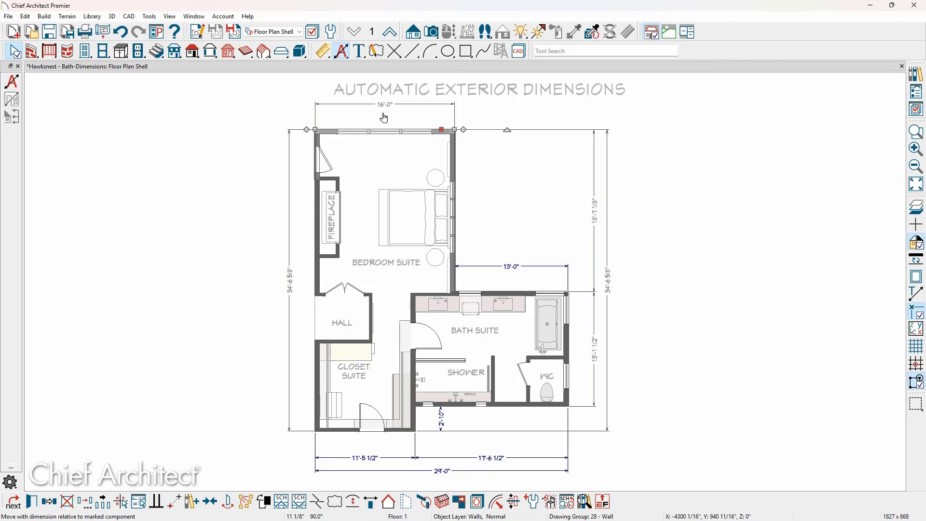
{"action": "left_click", "coordinate": [292, 286]}
{"action": "type", "text": "35'"}
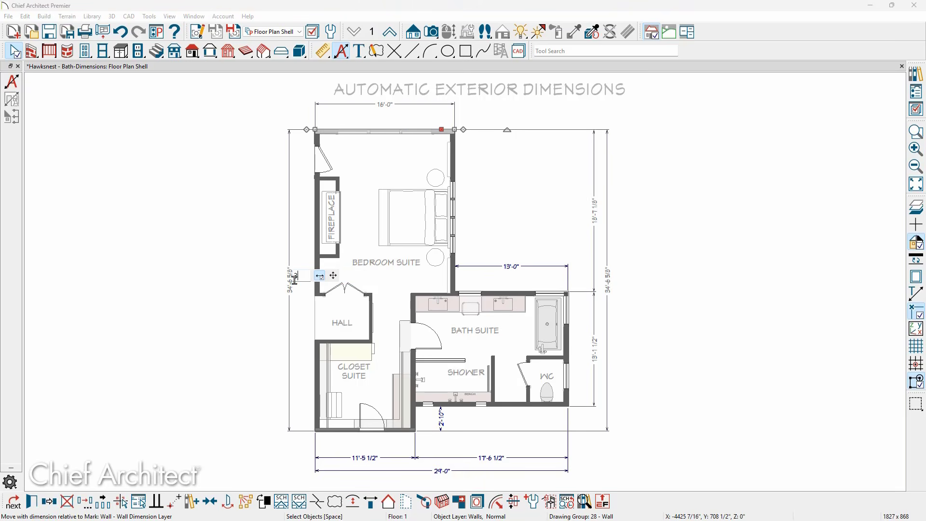
{"action": "key", "text": "Return"}
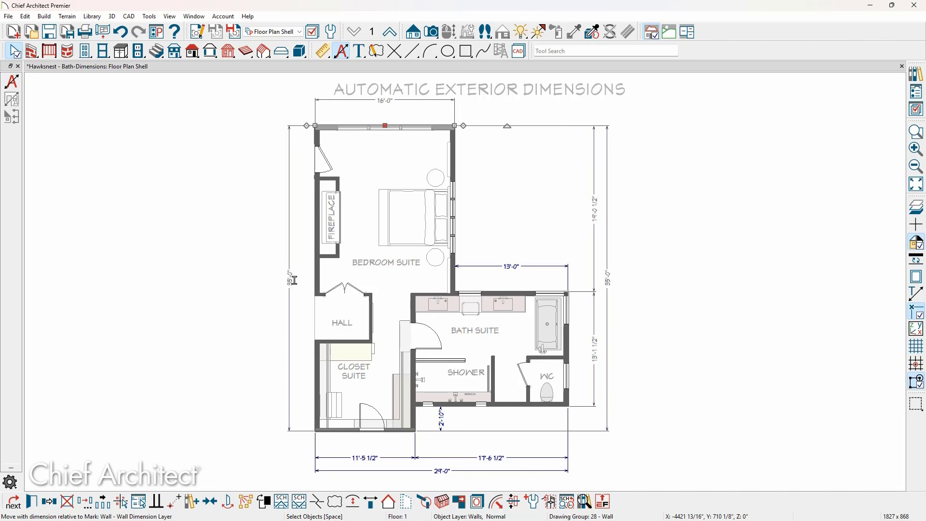
Move the top 16' dimension line slightly downward, agreeing to turn off Auto Refresh for auto exterior dimensions
{"action": "left_click", "coordinate": [403, 100]}
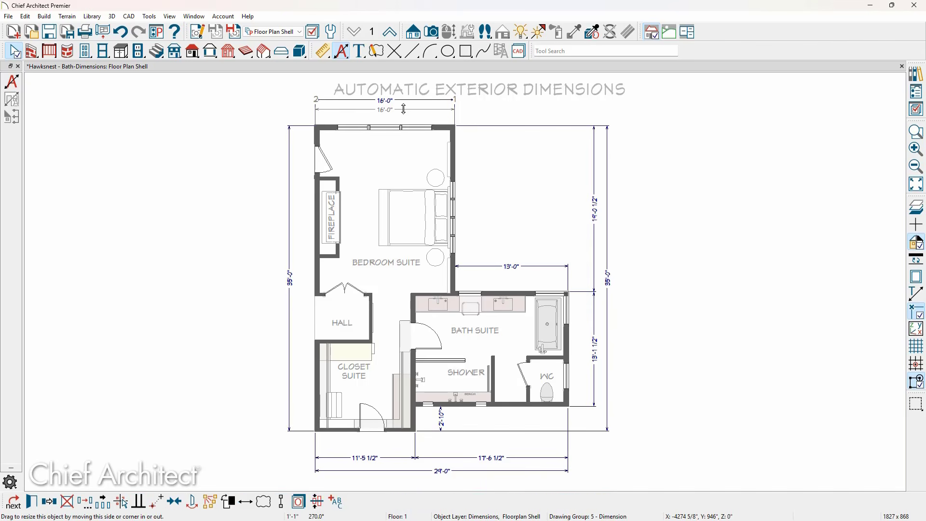
{"action": "left_click_drag", "start_coordinate": [404, 100], "coordinate": [404, 109]}
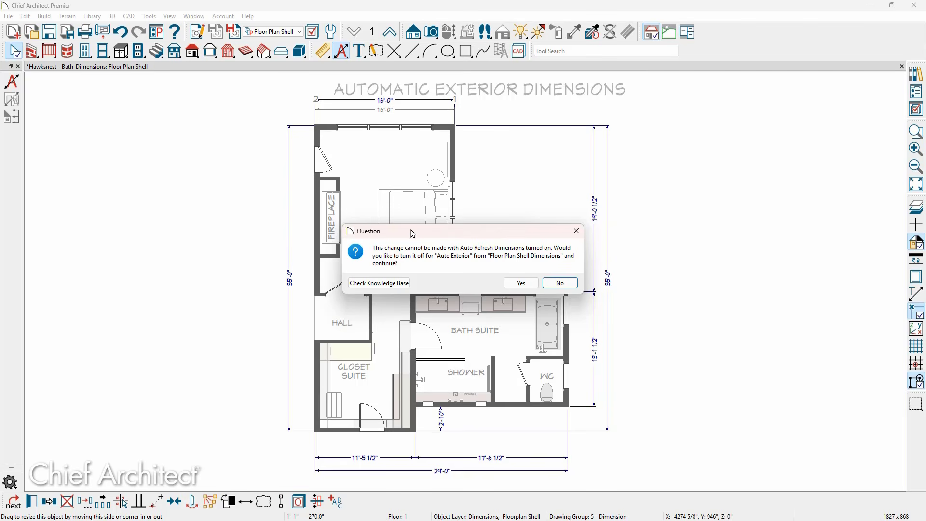
{"action": "left_click", "coordinate": [515, 283]}
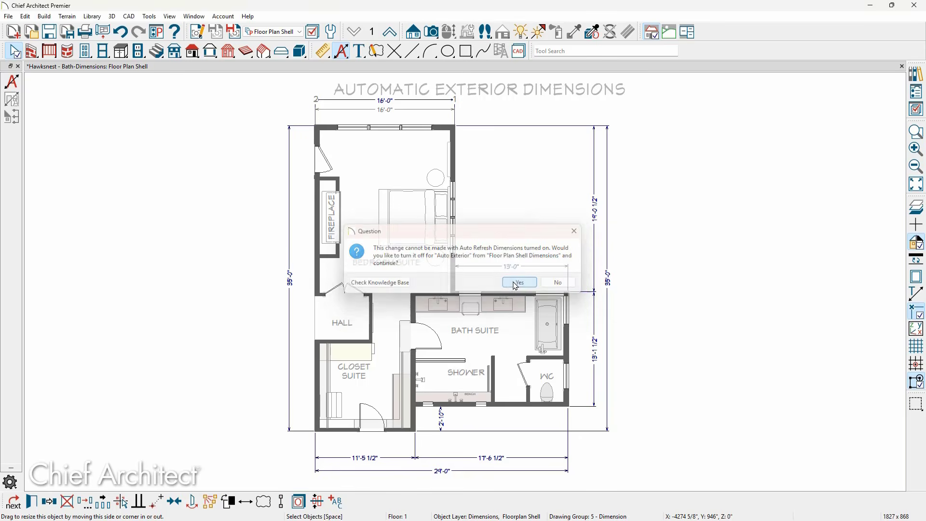
Drag the top wall's corner slightly to the left
{"action": "left_click", "coordinate": [441, 129]}
{"action": "mouse_move", "coordinate": [440, 130]}
{"action": "left_mouse_down"}
{"action": "mouse_move", "coordinate": [424, 139]}
{"action": "mouse_move", "coordinate": [432, 116]}
{"action": "mouse_move", "coordinate": [432, 128]}
{"action": "left_mouse_up"}
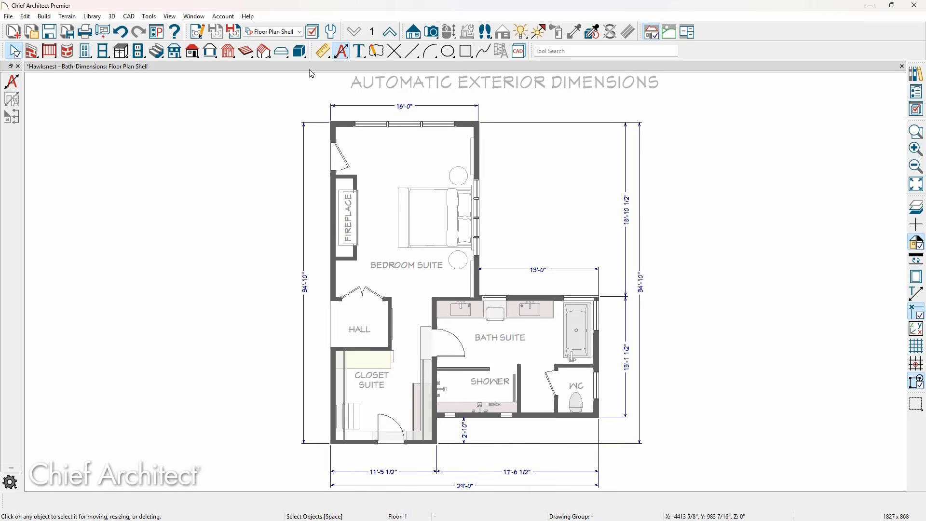
Switch to the Floor Plan saved view and generate automatic exterior dimensions
{"action": "left_click", "coordinate": [299, 32]}
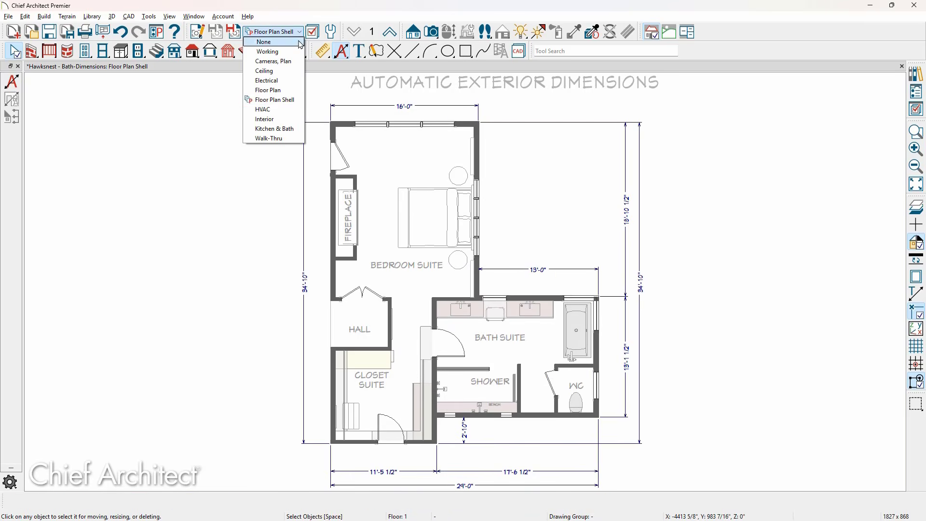
{"action": "left_click", "coordinate": [294, 90]}
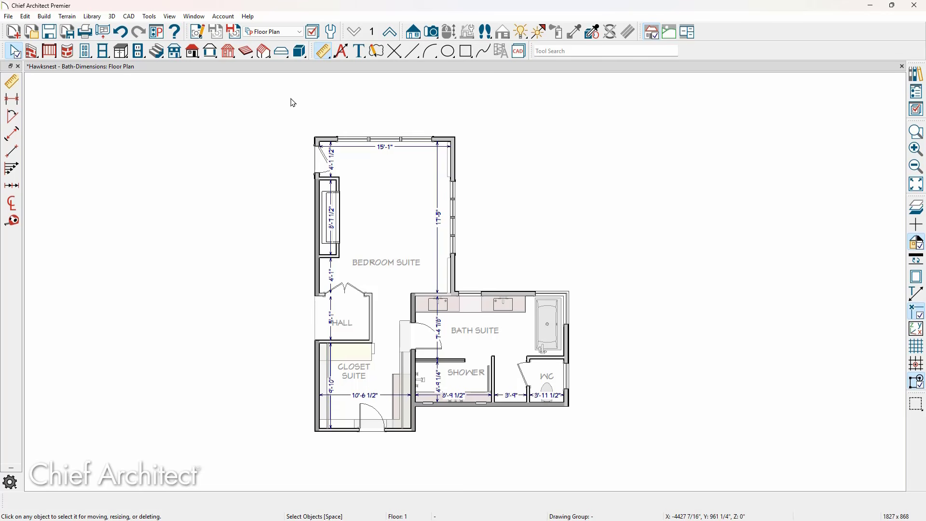
{"action": "left_click", "coordinate": [342, 50]}
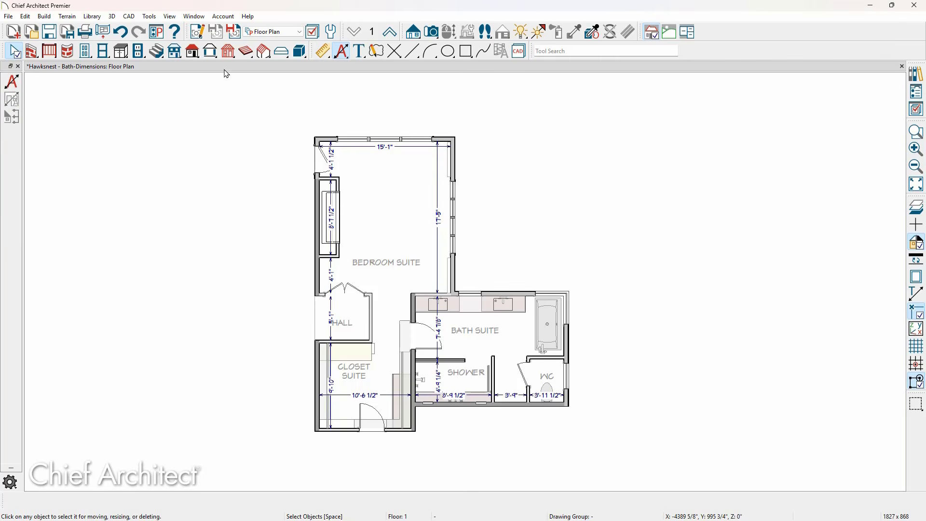
{"action": "left_click", "coordinate": [12, 82]}
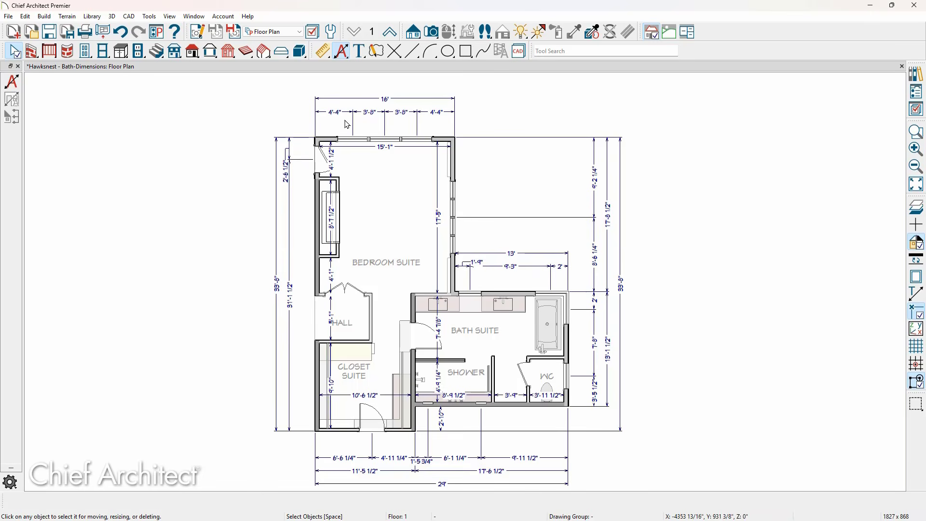
Enable Primary Side locating for interior walls in the Floor Plan Dimensions auto exterior settings and apply it
{"action": "scroll", "coordinate": [505, 271], "scroll_direction": "up", "scroll_amount": 4}
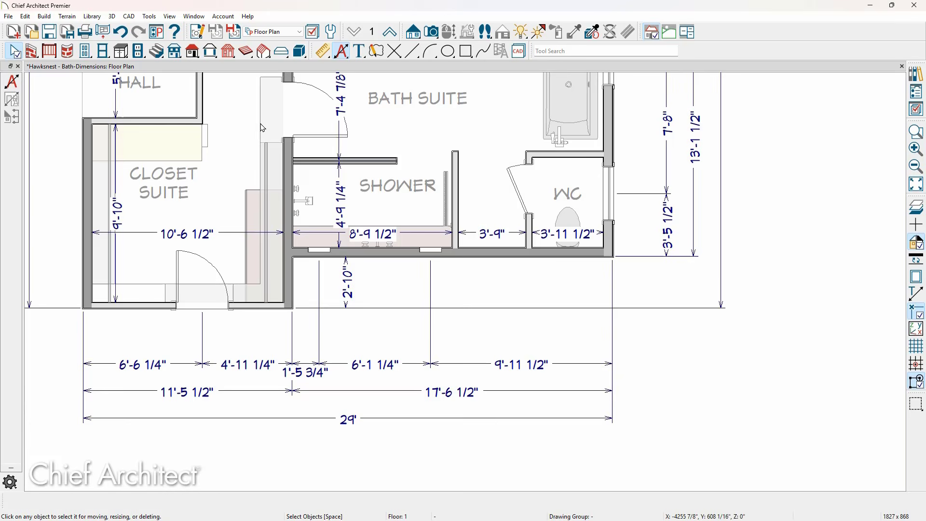
{"action": "left_click", "coordinate": [200, 35]}
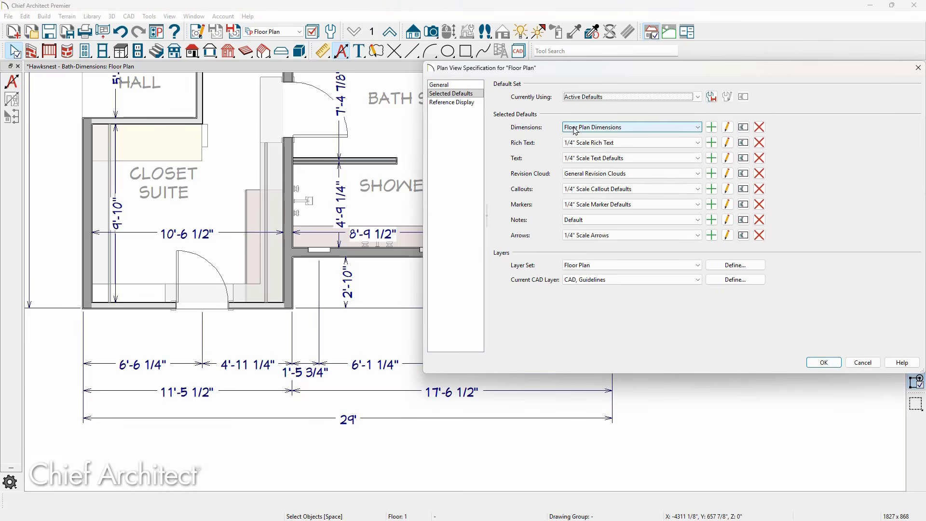
{"action": "left_click", "coordinate": [729, 129]}
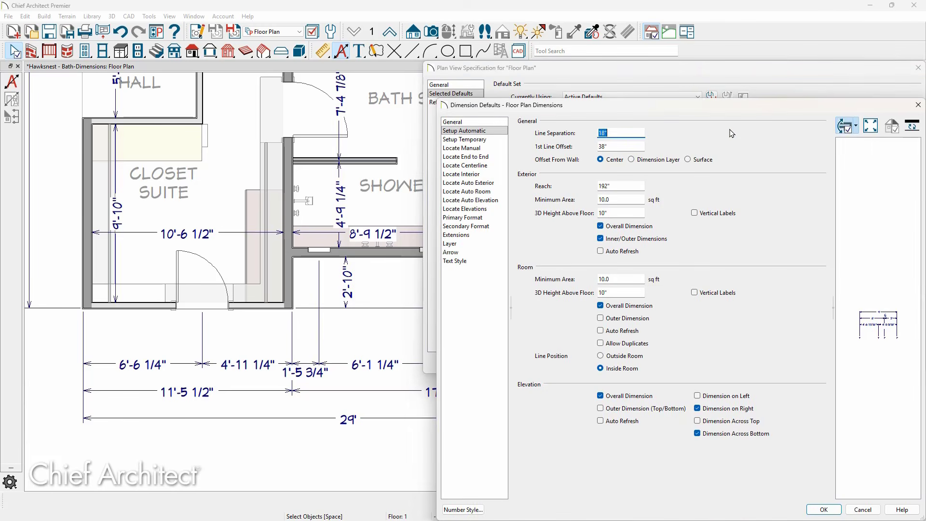
{"action": "left_click", "coordinate": [488, 183]}
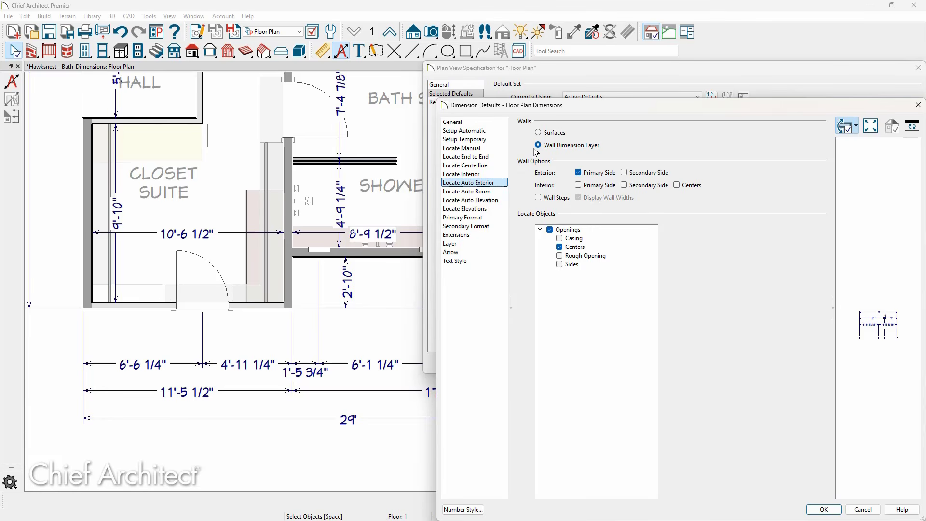
{"action": "left_click", "coordinate": [578, 186]}
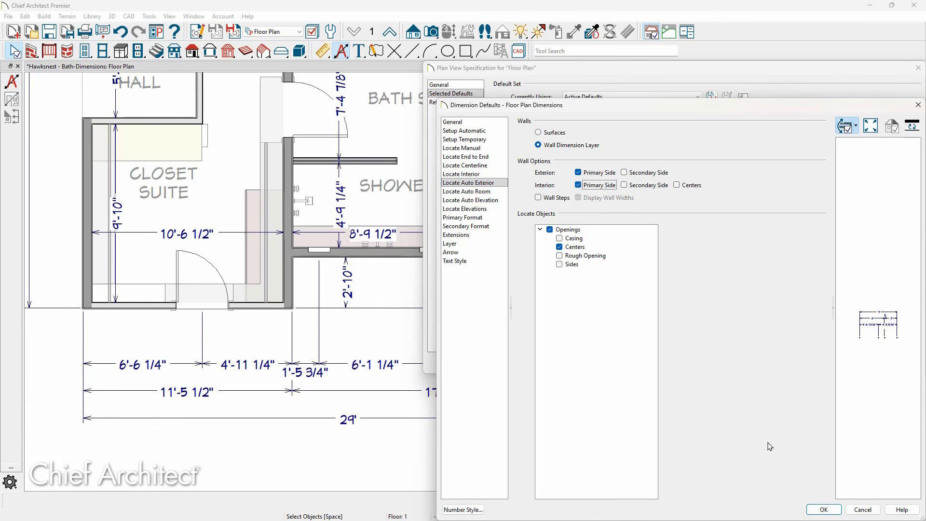
{"action": "left_click", "coordinate": [820, 510]}
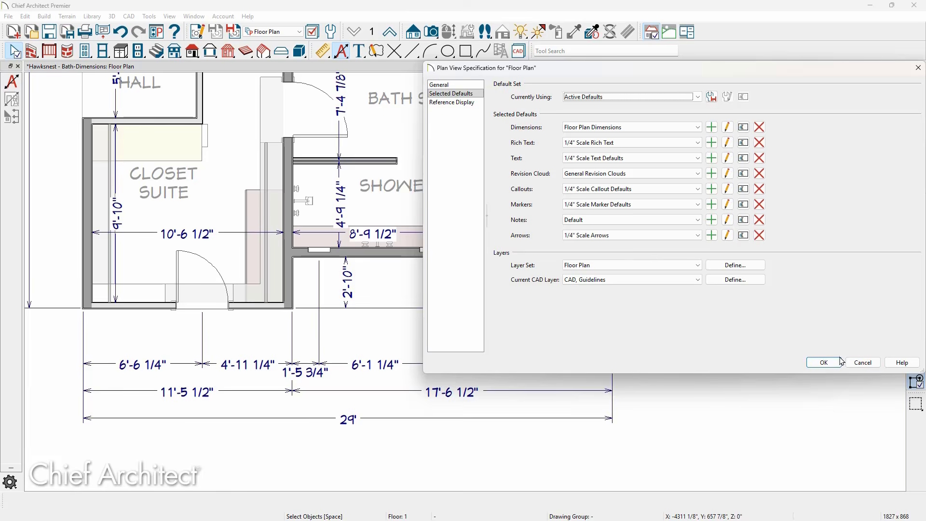
{"action": "left_click", "coordinate": [837, 362]}
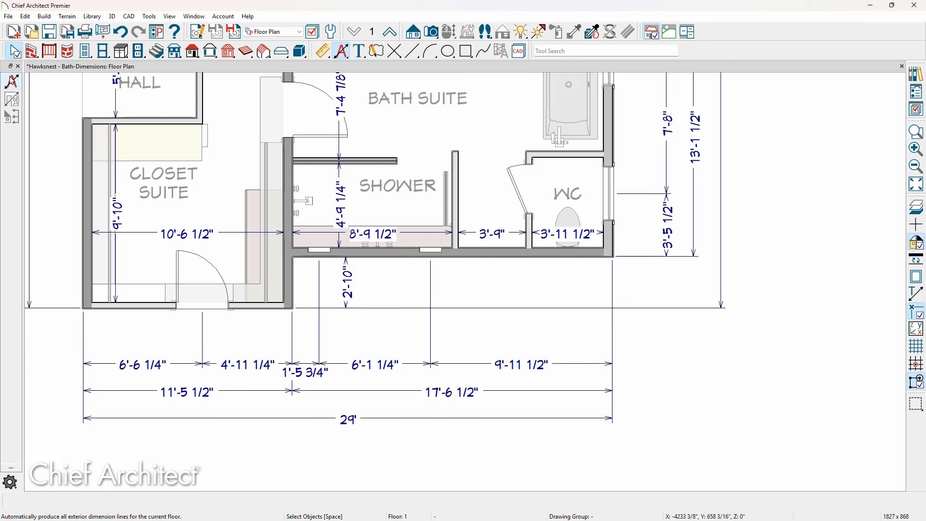
Regenerate the automatic exterior dimensions for the floor
{"action": "left_click", "coordinate": [13, 82]}
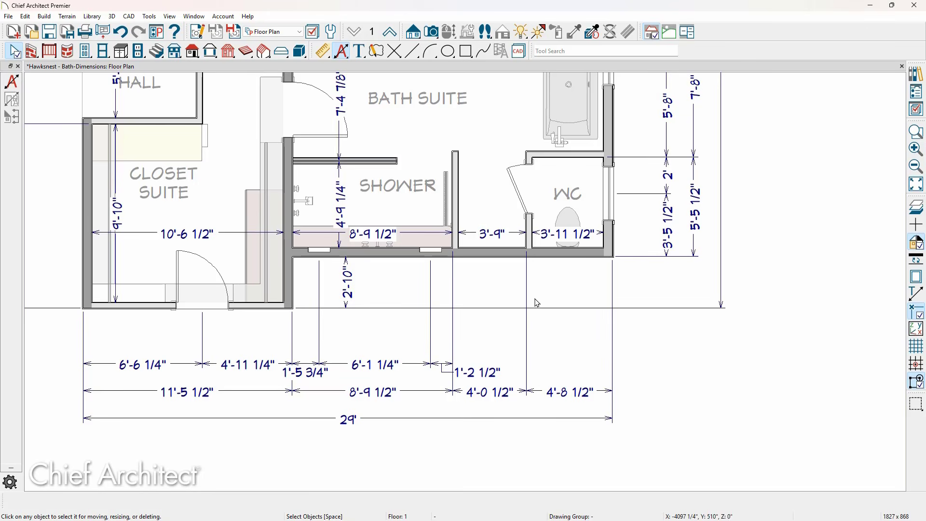
{"action": "scroll", "coordinate": [456, 403], "scroll_direction": "up", "scroll_amount": 3}
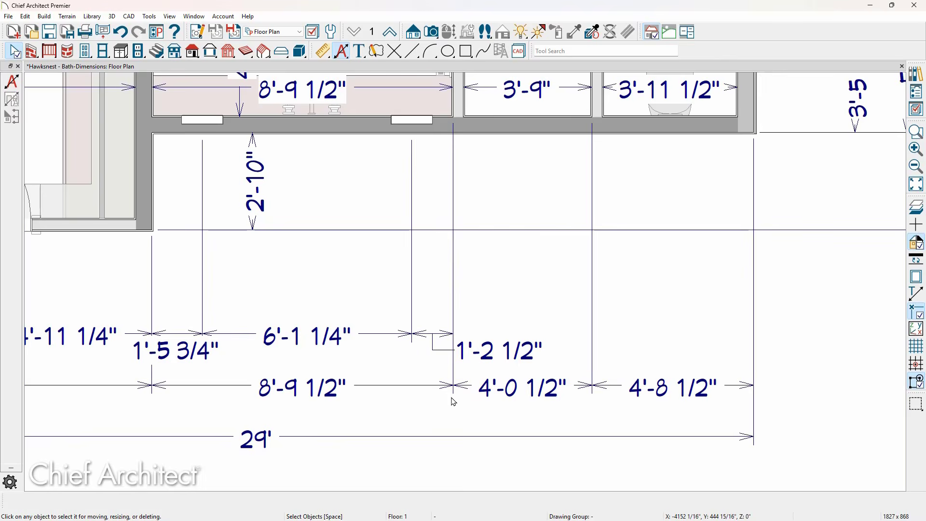
{"action": "scroll", "coordinate": [453, 402], "scroll_direction": "up", "scroll_amount": 1}
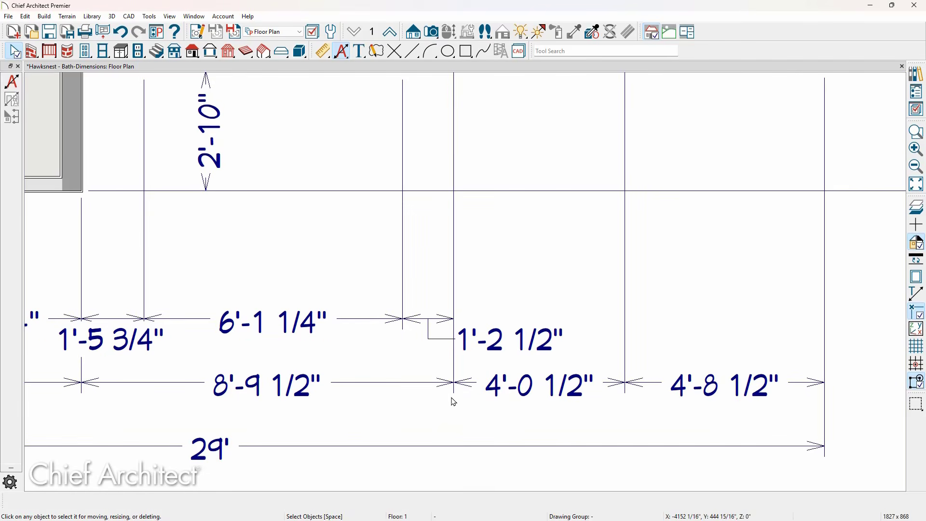
Review the General settings of the Floor Plan Dimensions defaults for the Floor Plan view, closing without changes
{"action": "left_click", "coordinate": [195, 32]}
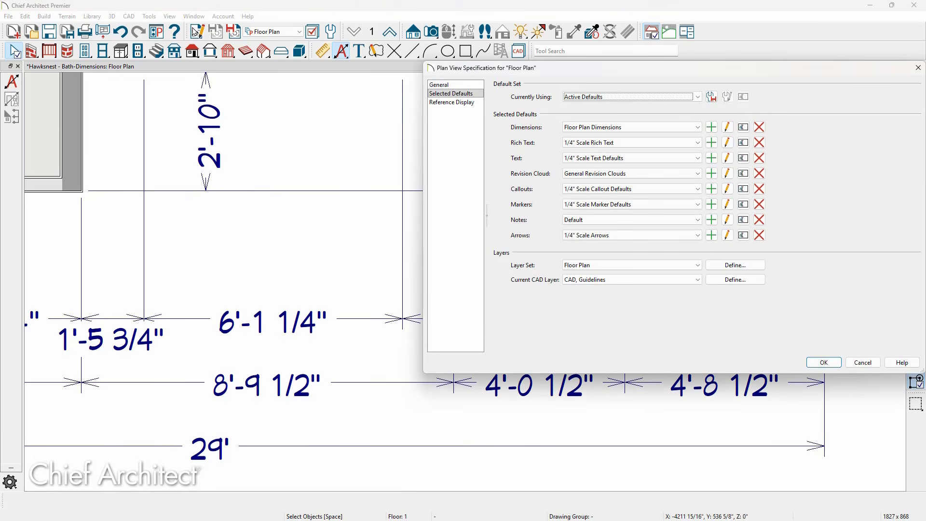
{"action": "left_click", "coordinate": [727, 129]}
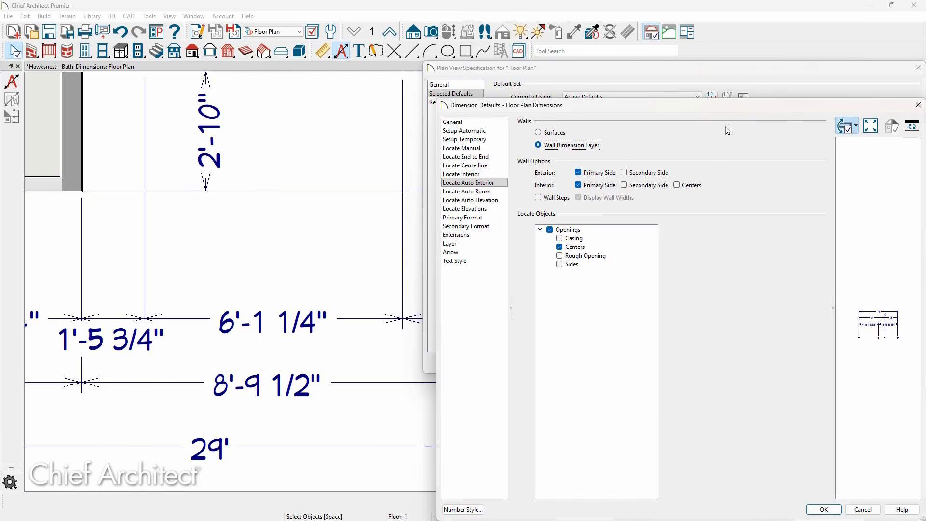
{"action": "left_click", "coordinate": [493, 126]}
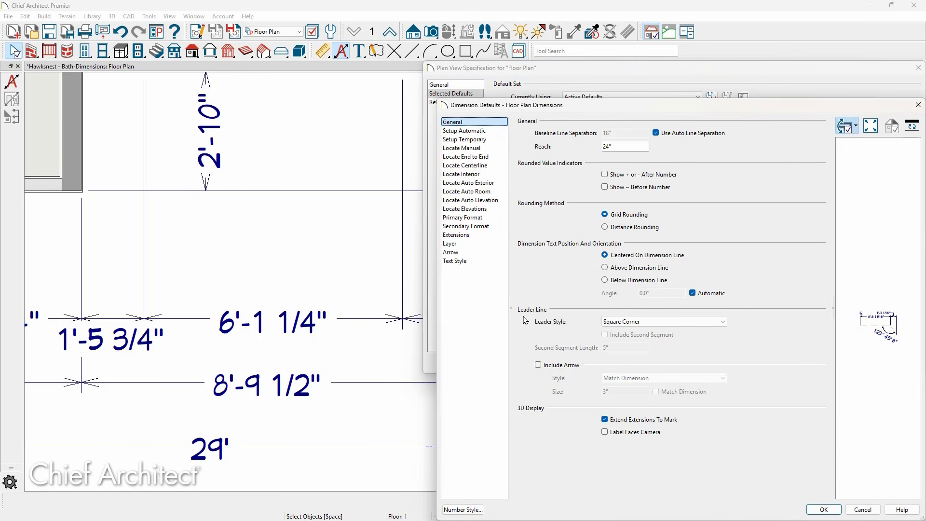
{"action": "left_click", "coordinate": [712, 327]}
{"action": "left_click", "coordinate": [711, 328]}
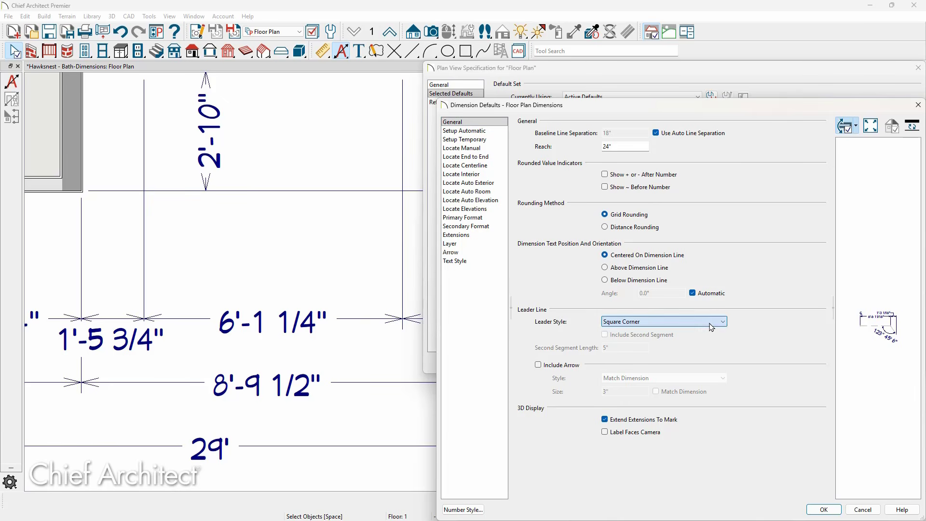
{"action": "left_click", "coordinate": [863, 510]}
{"action": "left_click", "coordinate": [863, 362]}
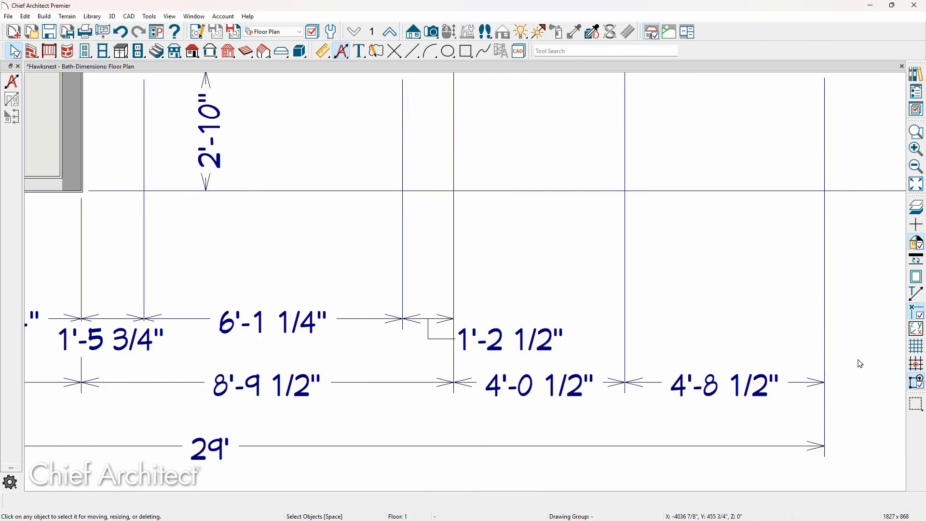
Examine the format, extension and arrow panels of an automatic exterior dimension line's specification, then cancel
{"action": "scroll", "coordinate": [480, 372], "scroll_direction": "down", "scroll_amount": 4}
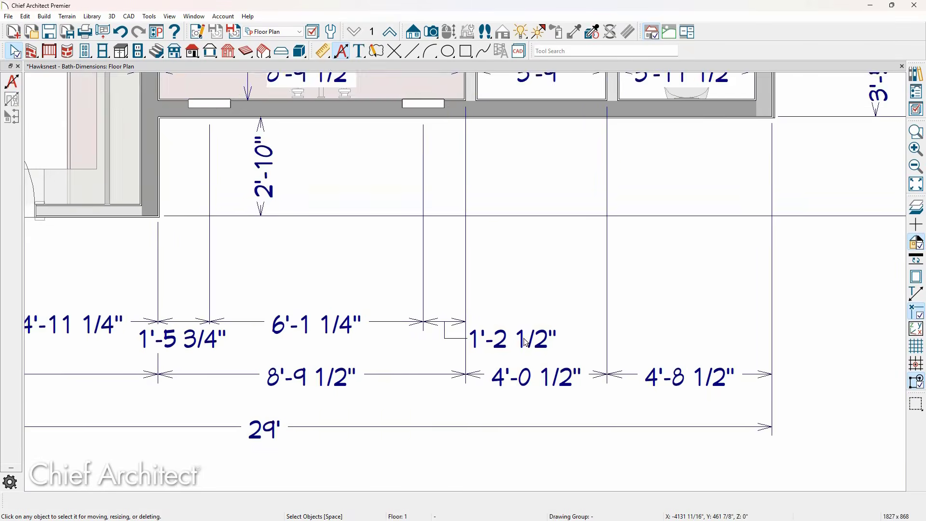
{"action": "scroll", "coordinate": [545, 357], "scroll_direction": "down", "scroll_amount": 3}
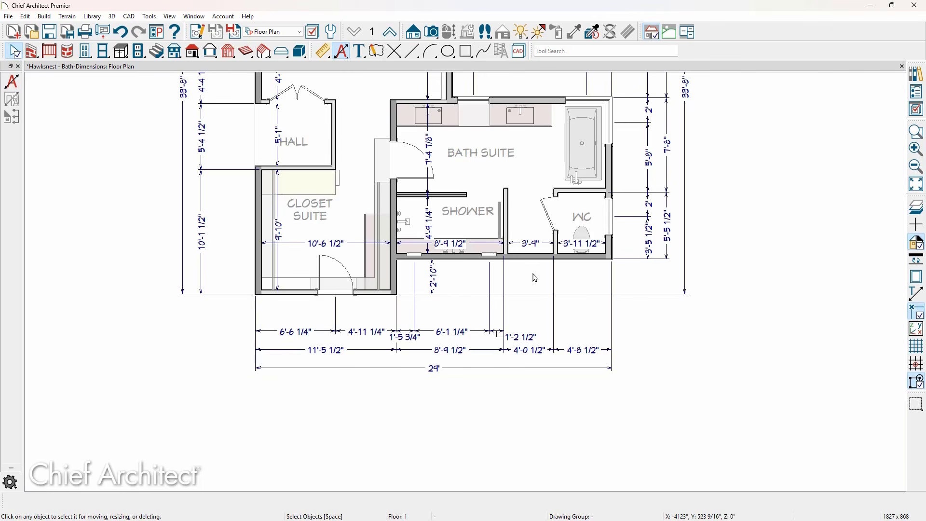
{"action": "scroll", "coordinate": [565, 368], "scroll_direction": "down", "scroll_amount": 2}
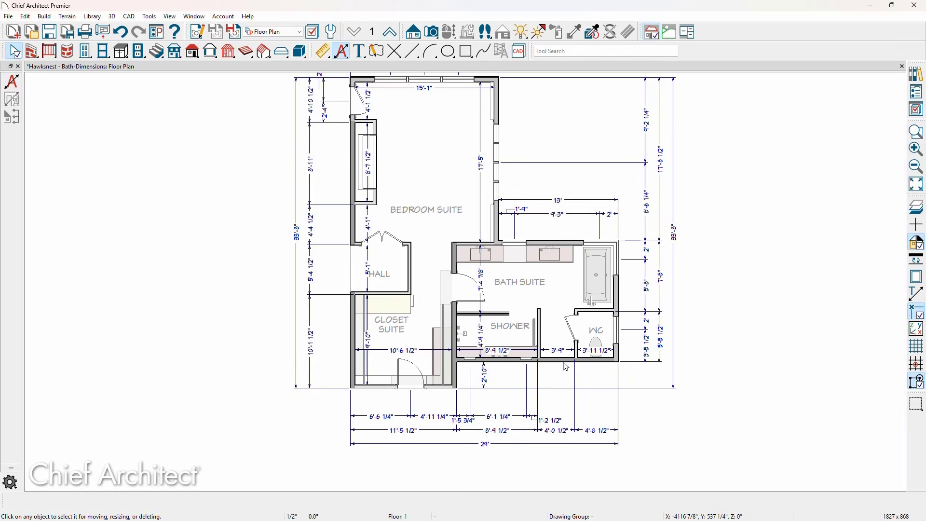
{"action": "middle_click_drag", "start_coordinate": [569, 352], "coordinate": [549, 400]}
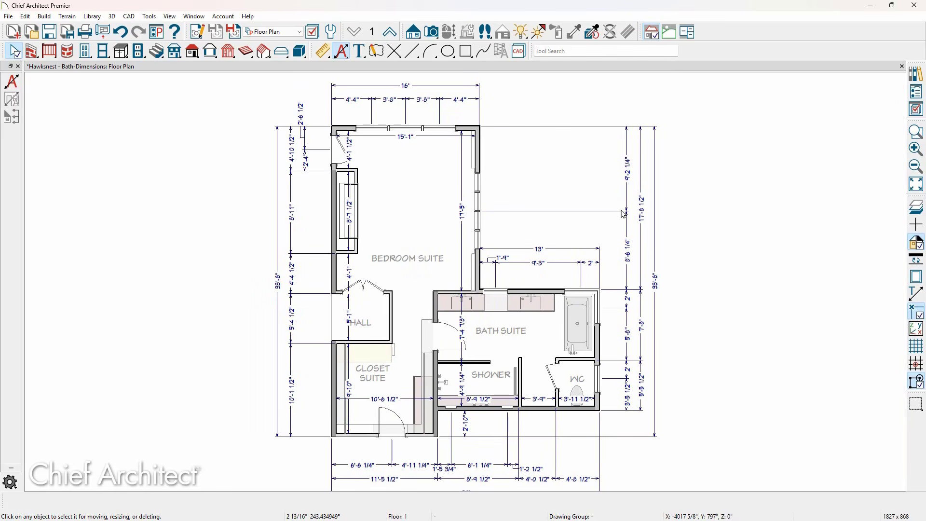
{"action": "left_click", "coordinate": [627, 194]}
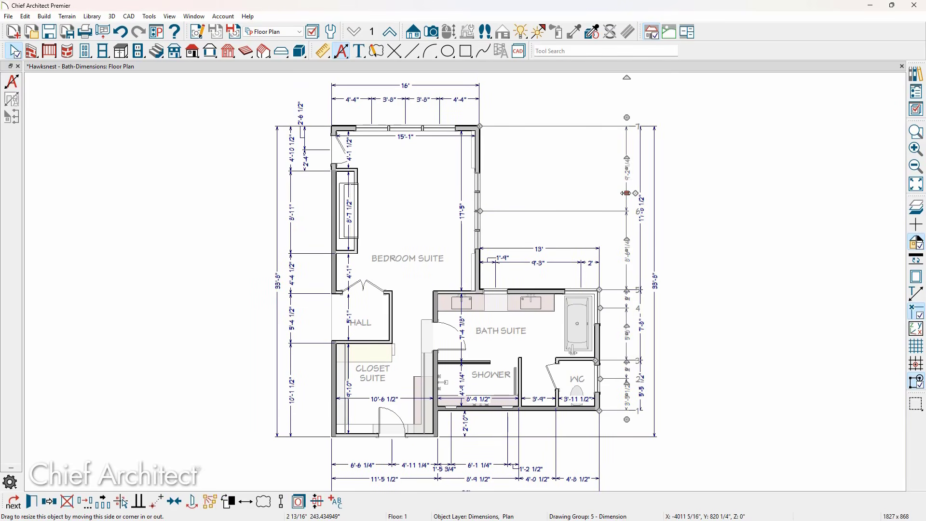
{"action": "double_click", "coordinate": [626, 193]}
{"action": "left_click", "coordinate": [276, 128]}
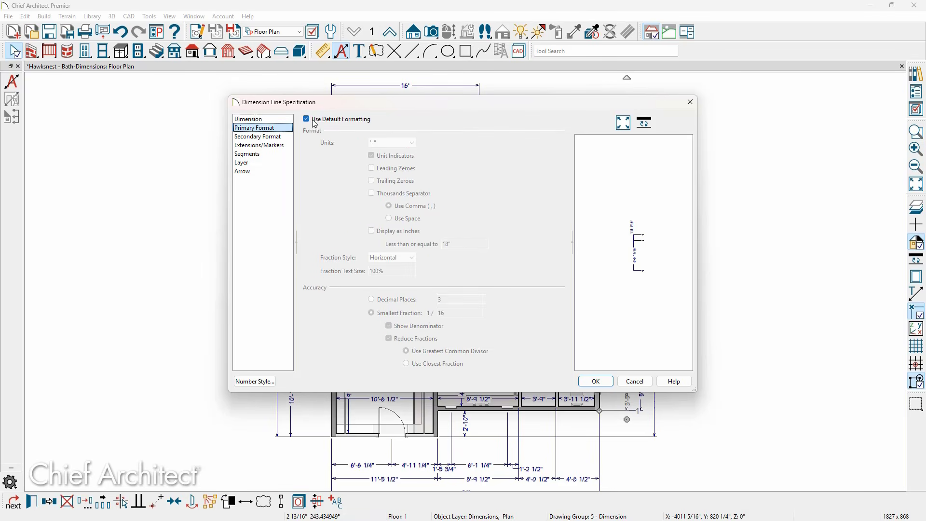
{"action": "left_click", "coordinate": [335, 120]}
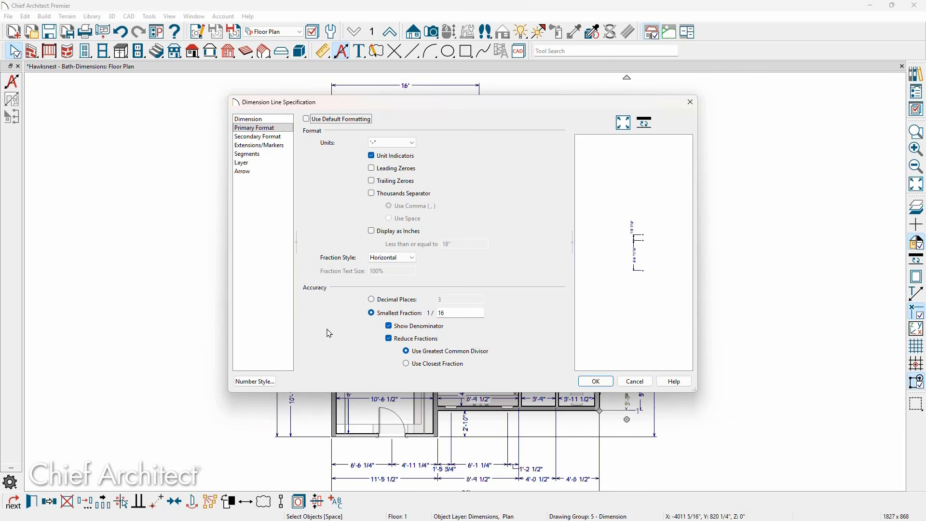
{"action": "left_click", "coordinate": [284, 137]}
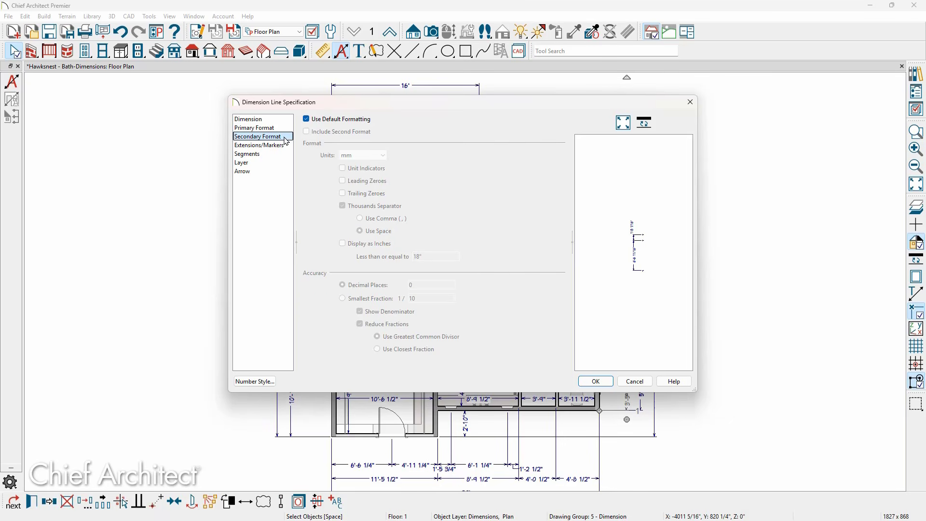
{"action": "left_click", "coordinate": [284, 146]}
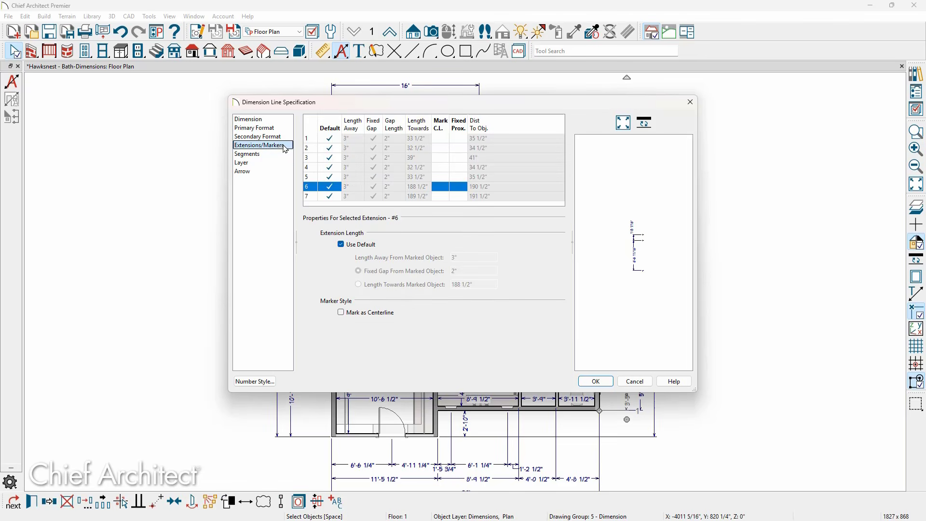
{"action": "left_click", "coordinate": [273, 172]}
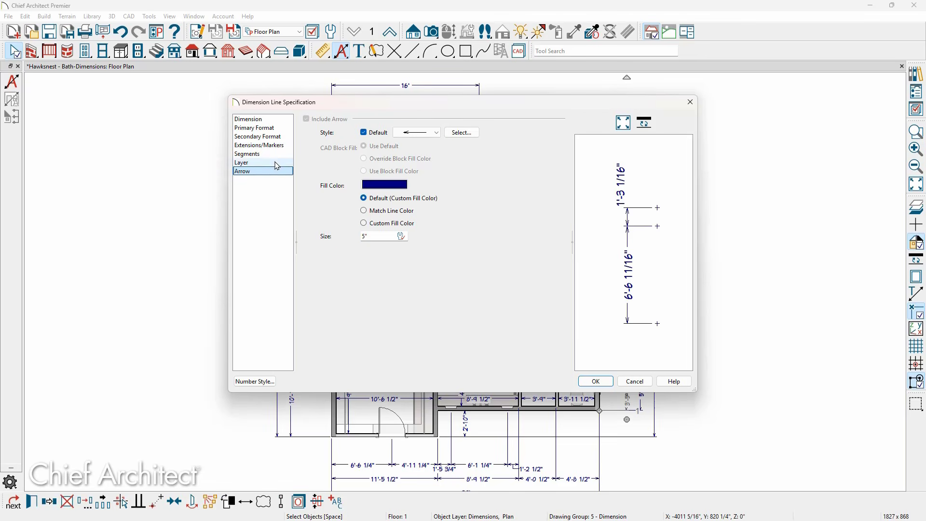
{"action": "left_click", "coordinate": [630, 382]}
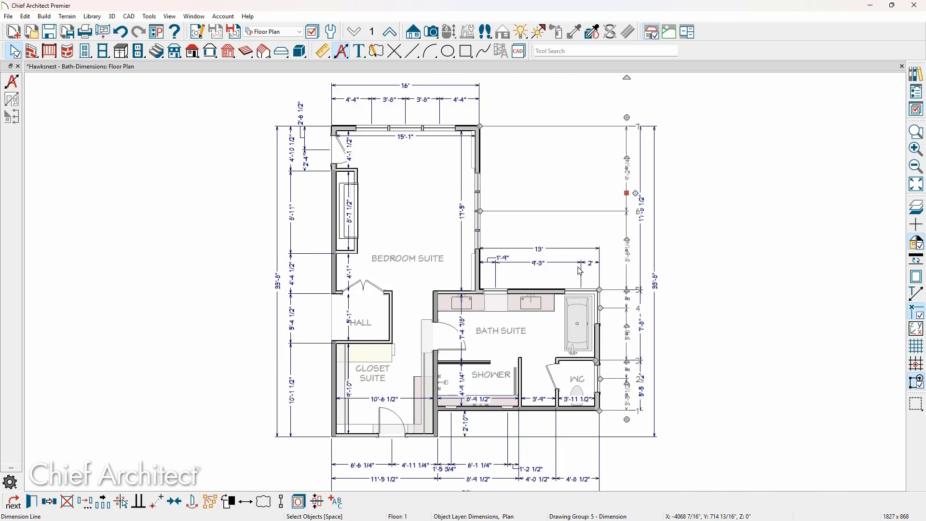
Delete all automatic dimensions on all floors
{"action": "left_click", "coordinate": [131, 16]}
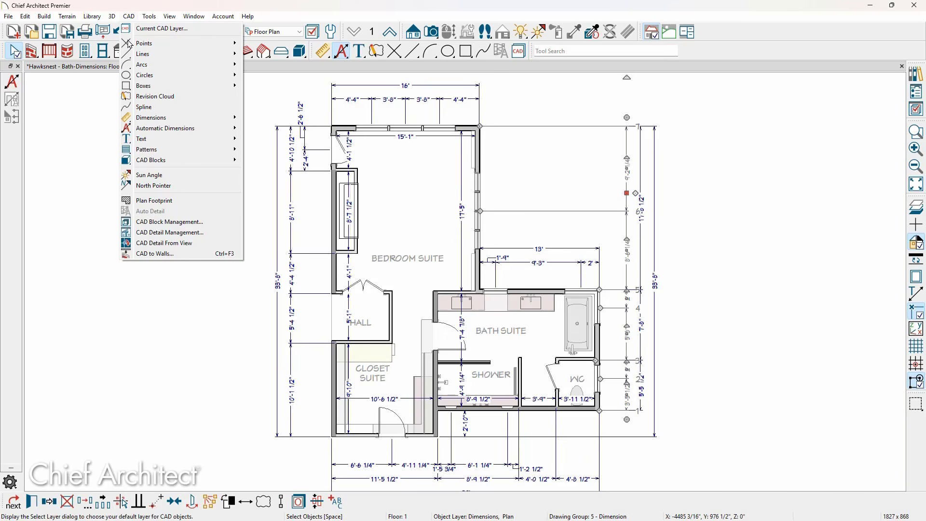
{"action": "mouse_move", "coordinate": [140, 117]}
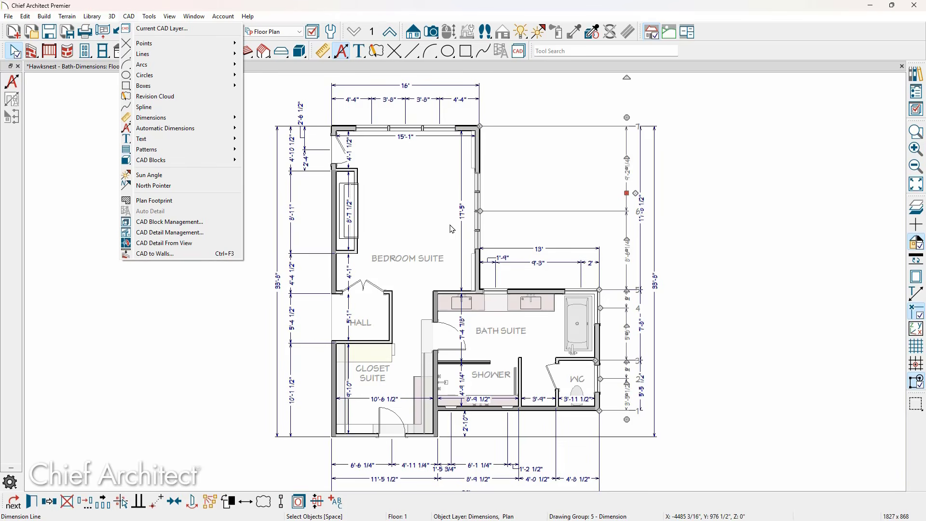
{"action": "left_click", "coordinate": [74, 109]}
{"action": "left_click", "coordinate": [25, 16]}
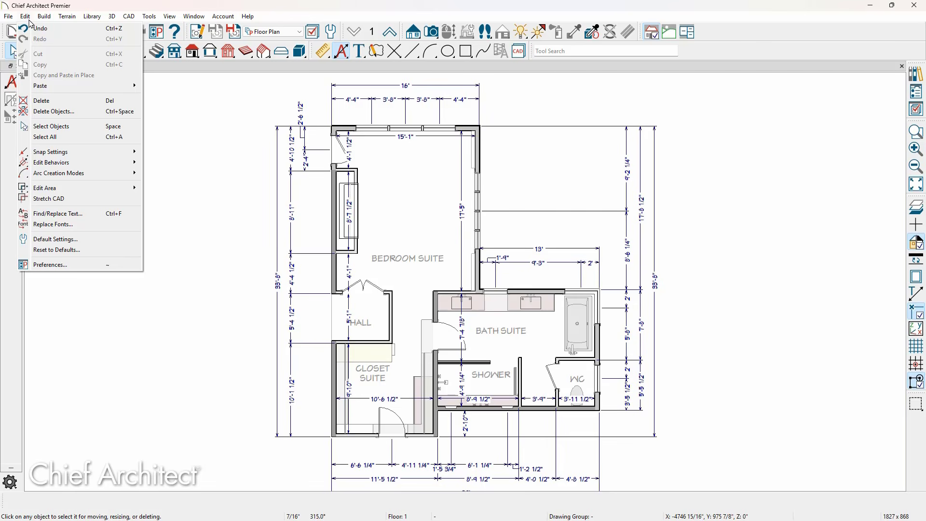
{"action": "left_click", "coordinate": [49, 112]}
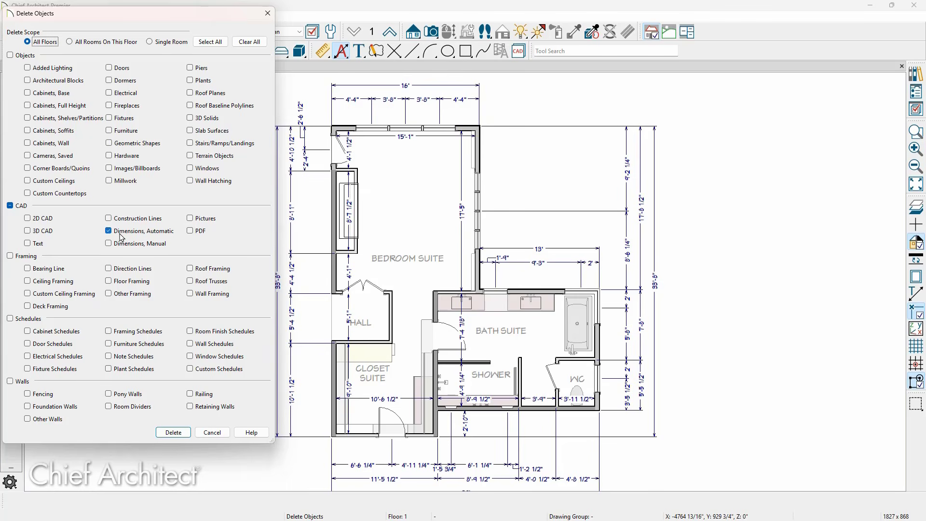
{"action": "left_click", "coordinate": [169, 434]}
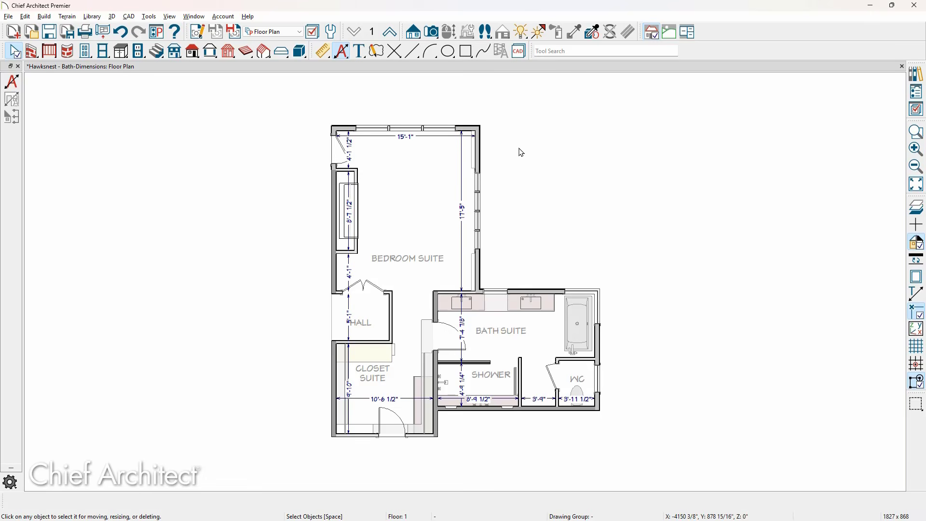
Extend the right wall's end up to meet the top wall, closing the room
{"action": "middle_click_drag", "start_coordinate": [149, 258], "coordinate": [918, 238]}
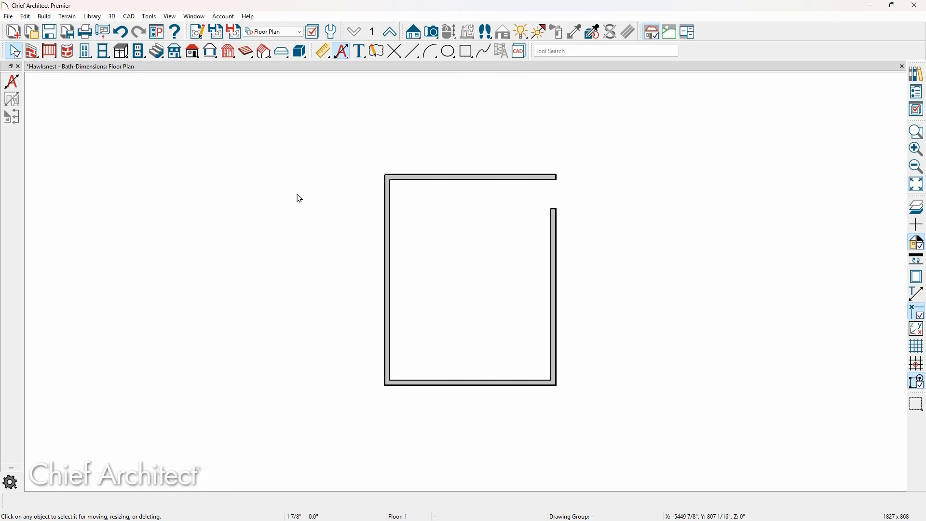
{"action": "left_click", "coordinate": [555, 214]}
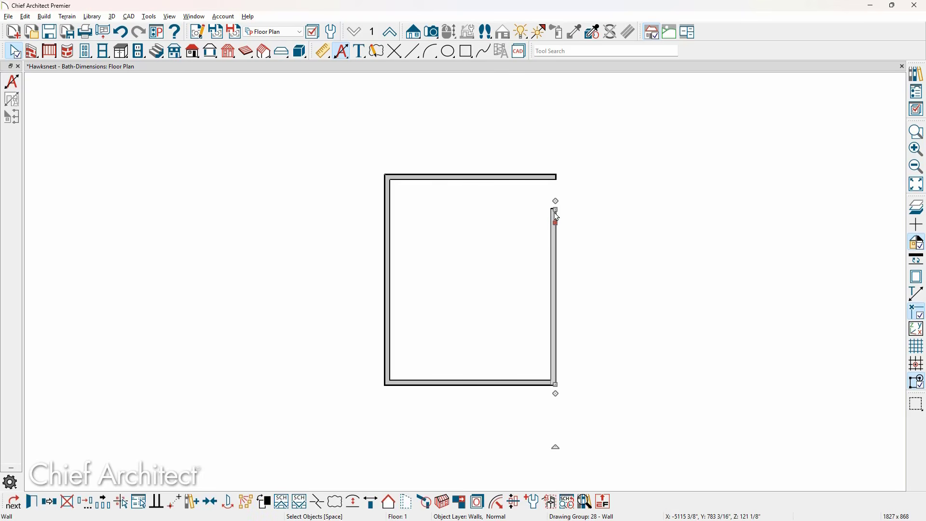
{"action": "left_click_drag", "start_coordinate": [556, 216], "coordinate": [555, 175]}
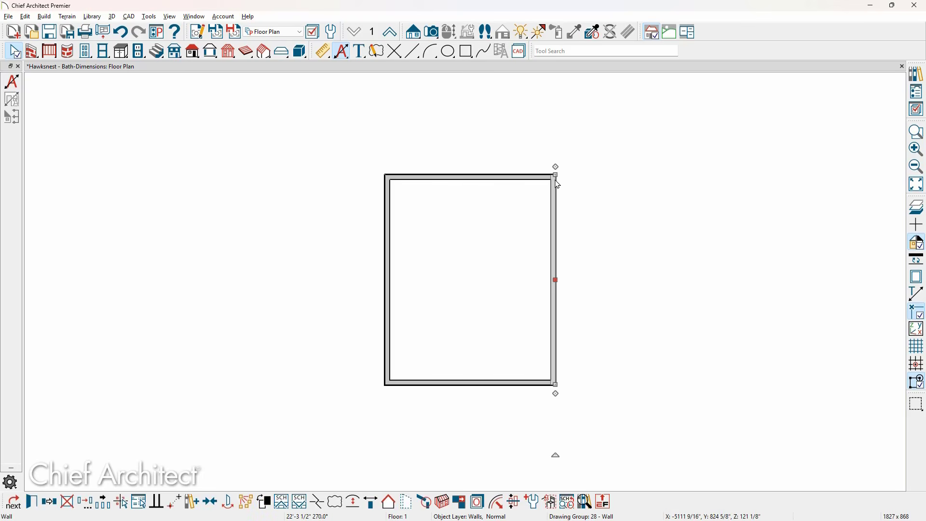
Open a perspective floor overview camera view of the current floor
{"action": "left_click", "coordinate": [12, 82]}
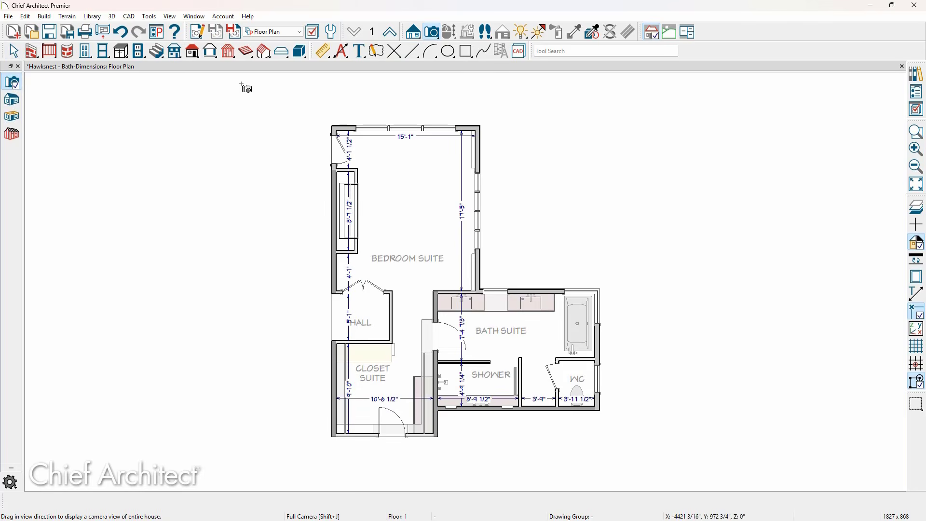
{"action": "left_click", "coordinate": [19, 120]}
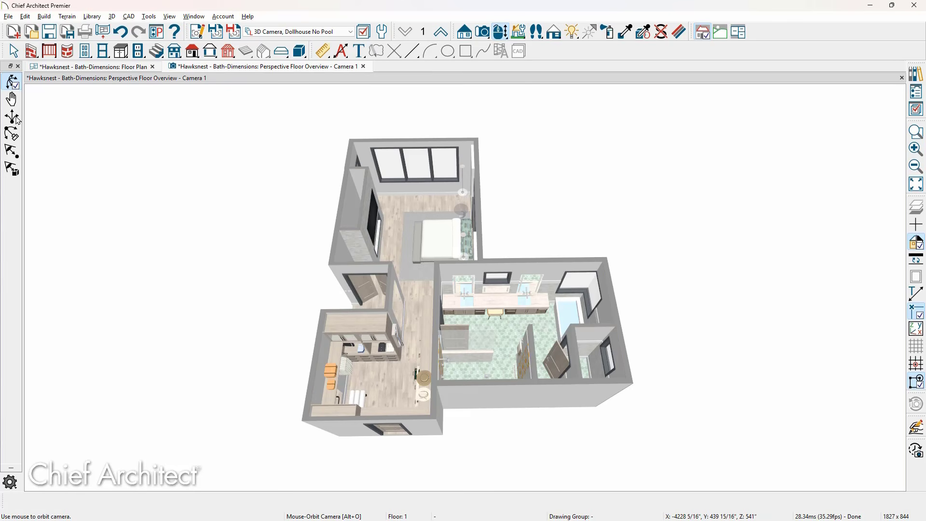
Review the camera's 3D Dimensions defaults, including the automatic setup and auto exterior locate settings
{"action": "left_click", "coordinate": [197, 33]}
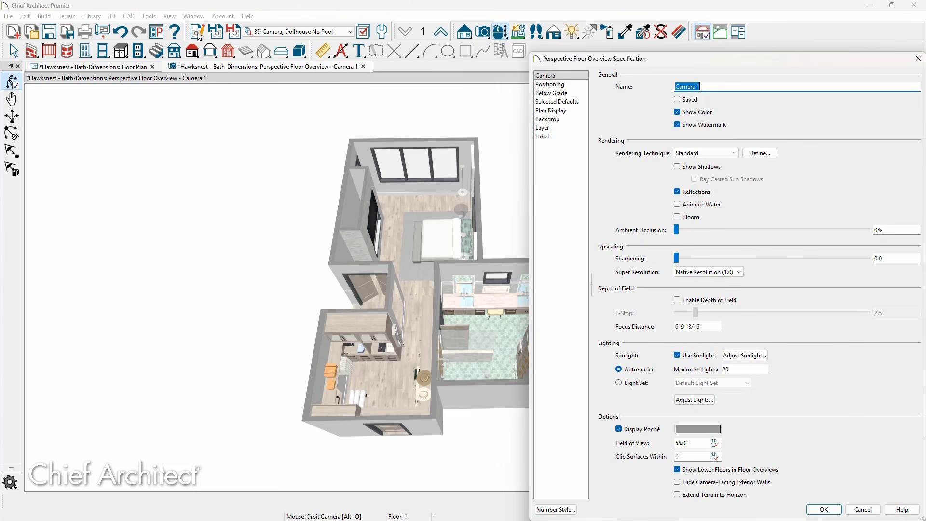
{"action": "left_click", "coordinate": [557, 102]}
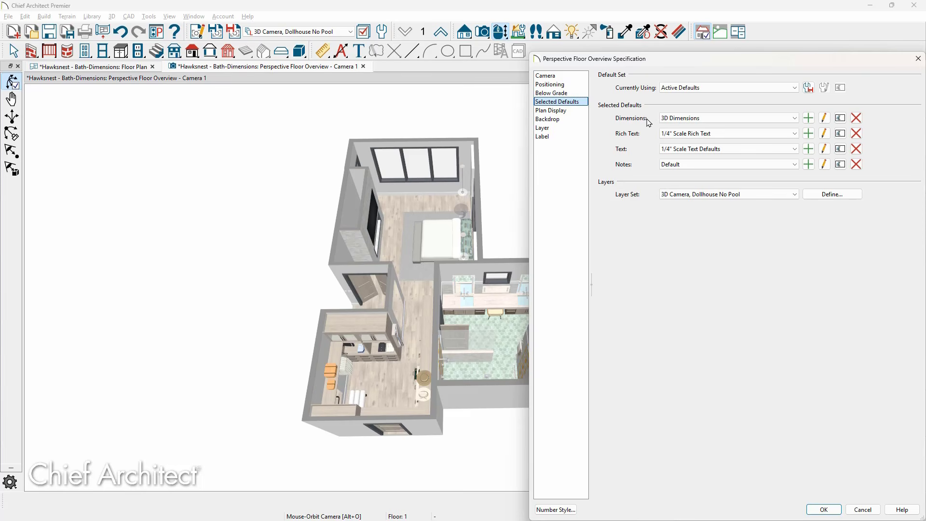
{"action": "left_click", "coordinate": [824, 118]}
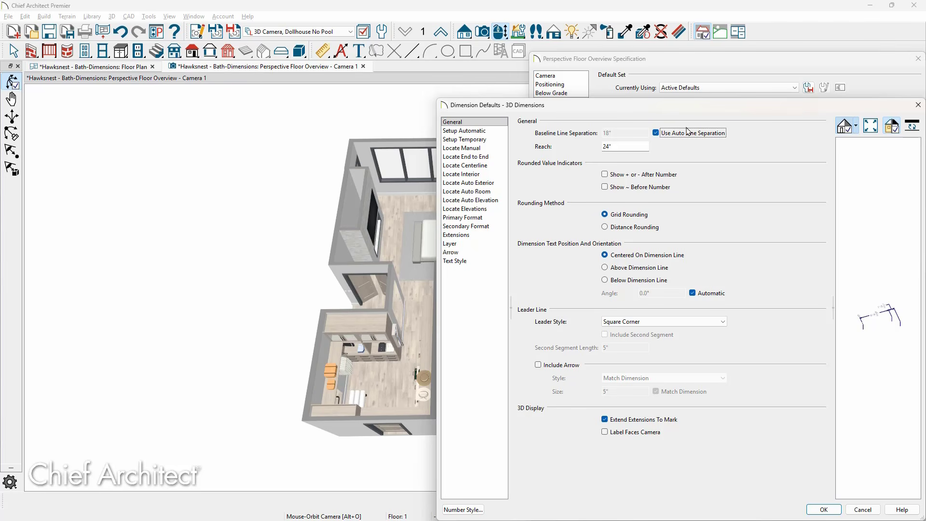
{"action": "left_click", "coordinate": [482, 132]}
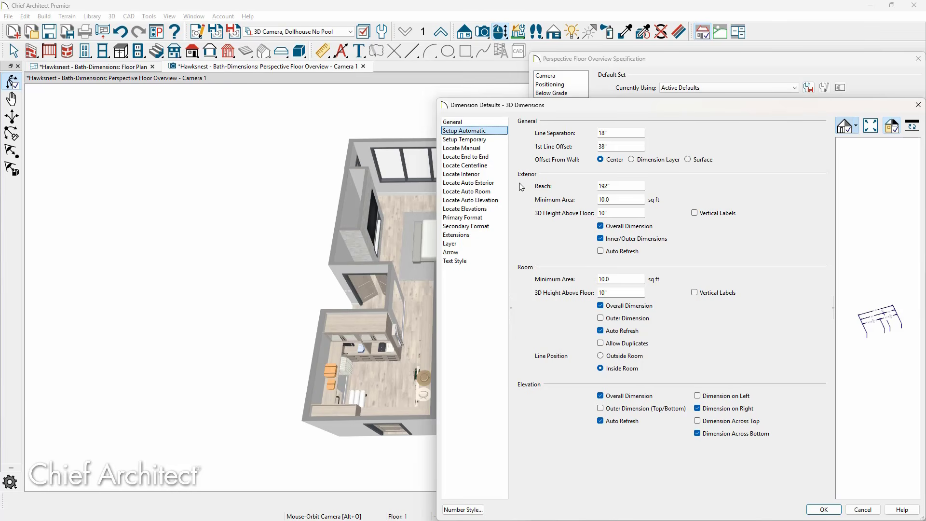
{"action": "left_click", "coordinate": [500, 187]}
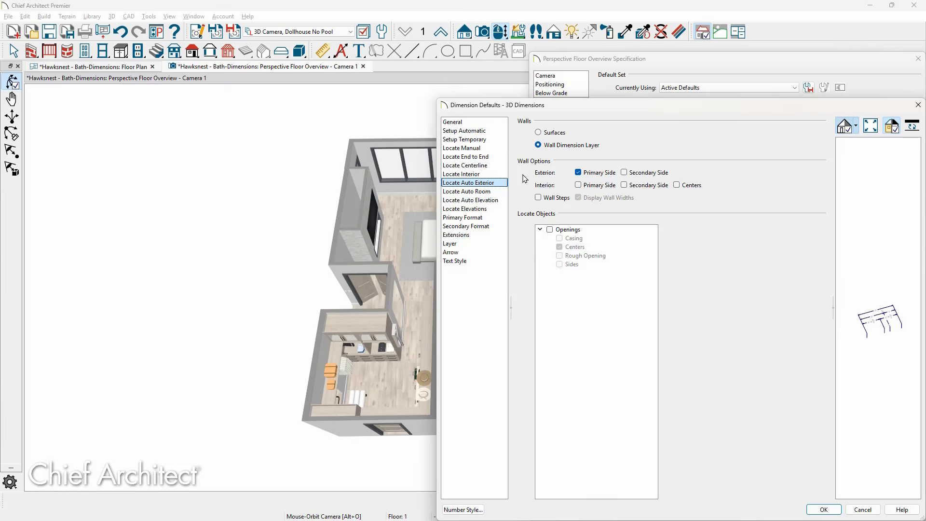
{"action": "left_click", "coordinate": [824, 509]}
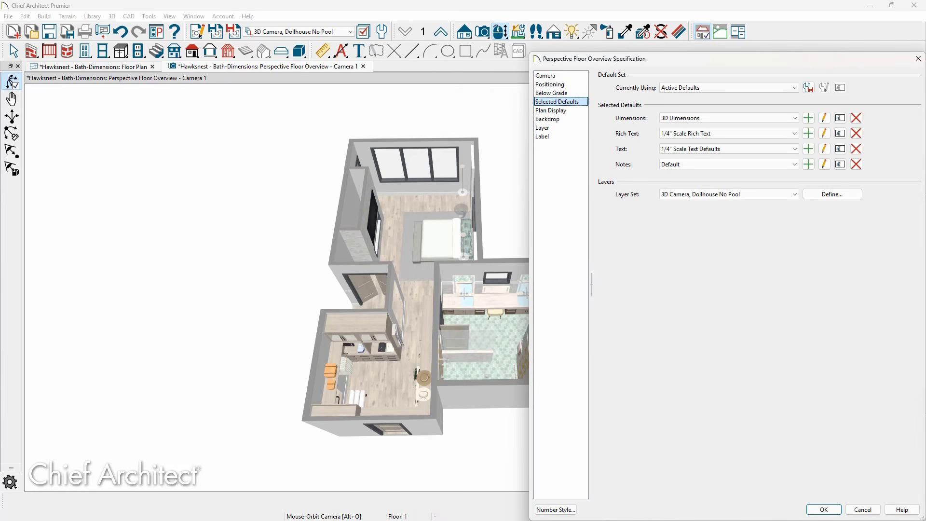
{"action": "left_click", "coordinate": [918, 58]}
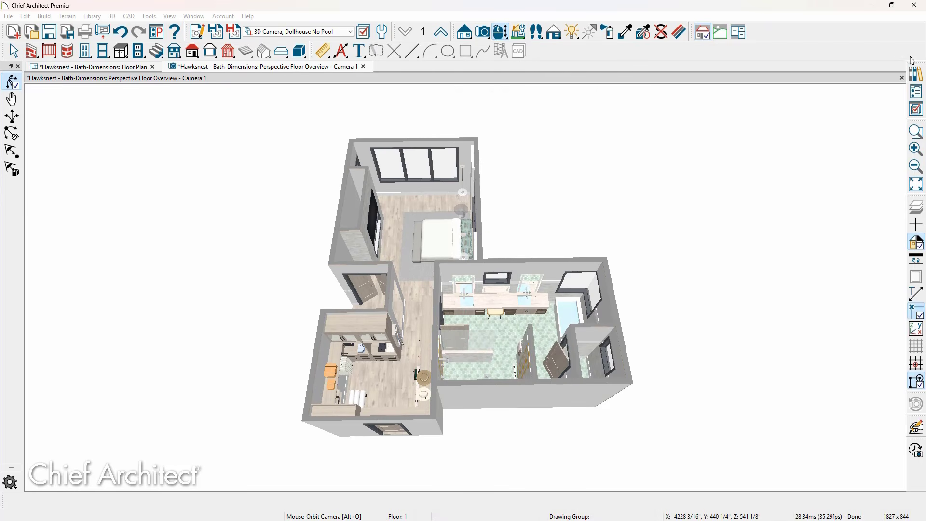
Generate automatic exterior dimensions in the perspective floor overview
{"action": "left_click", "coordinate": [341, 52]}
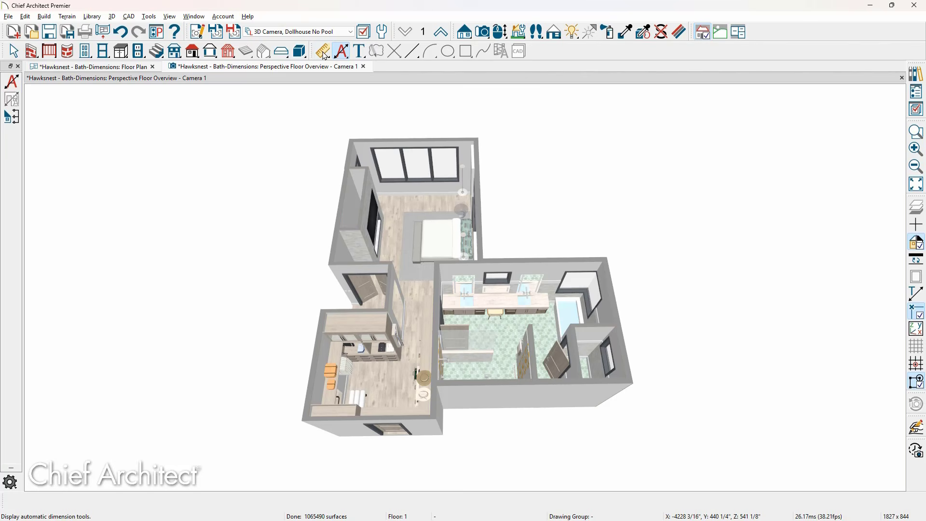
{"action": "left_click", "coordinate": [12, 83]}
{"action": "key", "text": "Escape"}
{"action": "key", "text": "Down"}
{"action": "key", "text": "Down"}
{"action": "key", "text": "Down"}
{"action": "key", "text": "Down"}
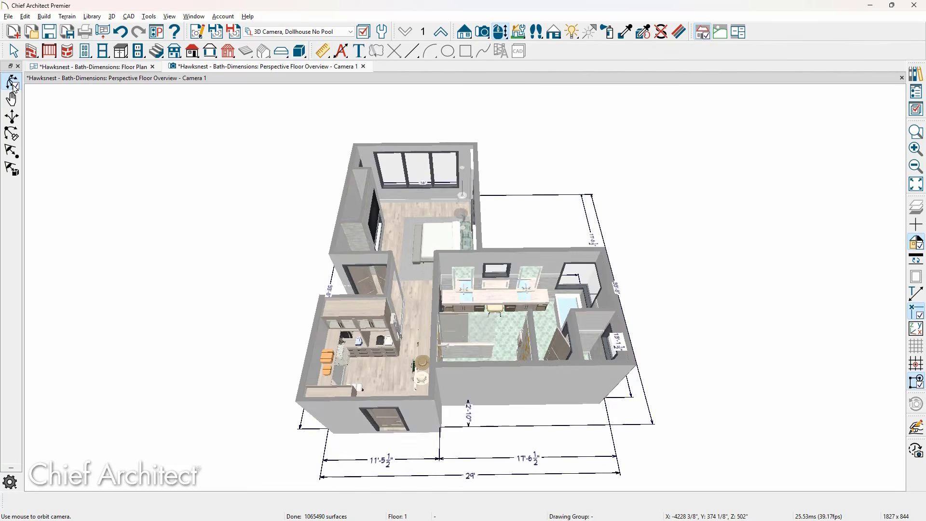
Examine the automatic exterior dimensions around the bedroom and bath suite model from different angles
{"action": "key", "text": "Right"}
{"action": "key", "text": "Right"}
{"action": "key", "text": "Right"}
{"action": "key", "text": "Right"}
{"action": "key", "text": "Right"}
{"action": "key", "text": "Right"}
{"action": "key", "text": "Right"}
{"action": "key", "text": "Right"}
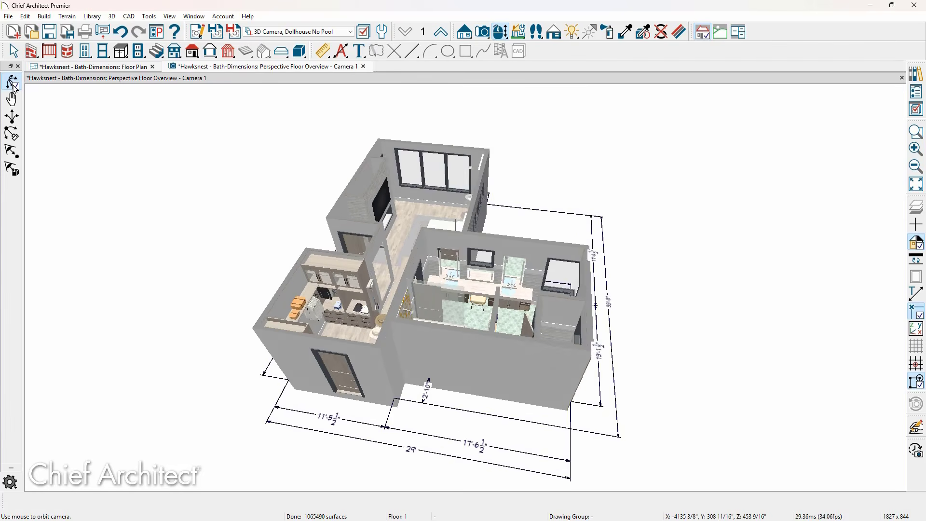
{"action": "key", "text": "Right"}
{"action": "key", "text": "Right"}
{"action": "key", "text": "Right"}
{"action": "key", "text": "Right"}
{"action": "key", "text": "Right"}
{"action": "key", "text": "Right"}
{"action": "key", "text": "Right"}
{"action": "key", "text": "Right"}
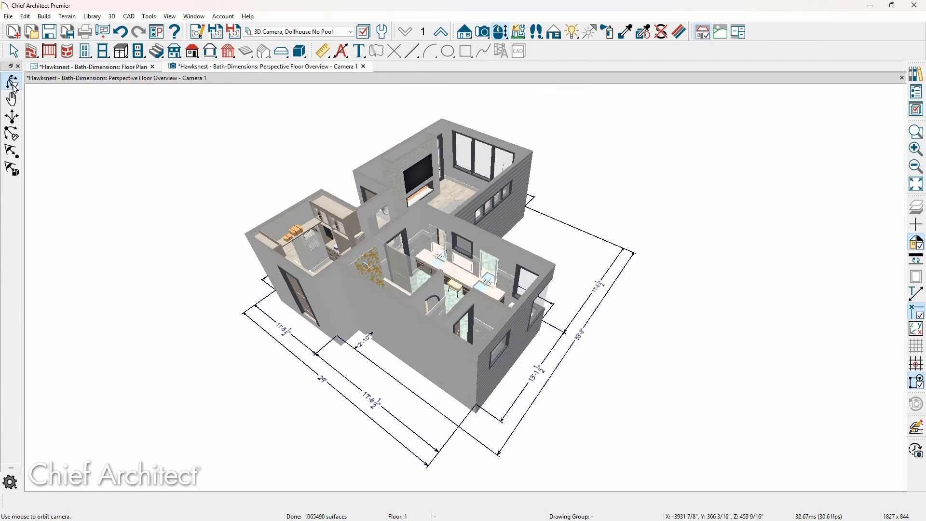
{"action": "key", "text": "Right"}
{"action": "key", "text": "Right"}
{"action": "key", "text": "Right"}
{"action": "key", "text": "Right"}
{"action": "key", "text": "Right"}
{"action": "key", "text": "Right"}
{"action": "key", "text": "Right"}
{"action": "key", "text": "Right"}
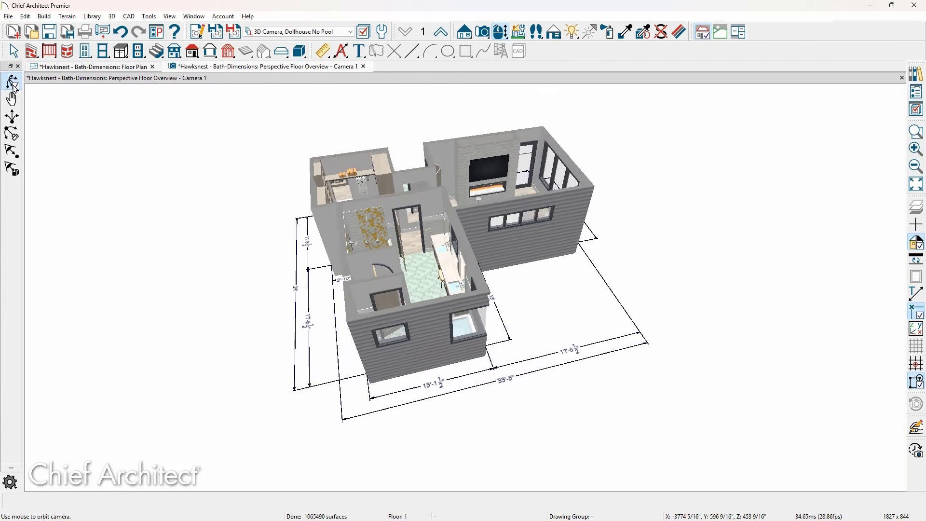
{"action": "key", "text": "Right"}
{"action": "key", "text": "Right"}
{"action": "key", "text": "Right"}
{"action": "key", "text": "Right"}
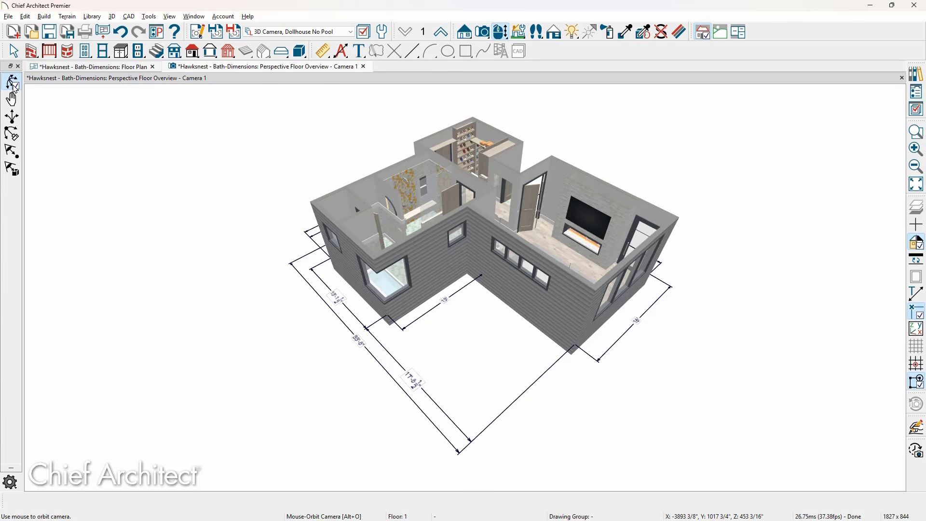
Close the perspective floor overview camera view, choosing to save the camera
{"action": "left_click", "coordinate": [363, 66]}
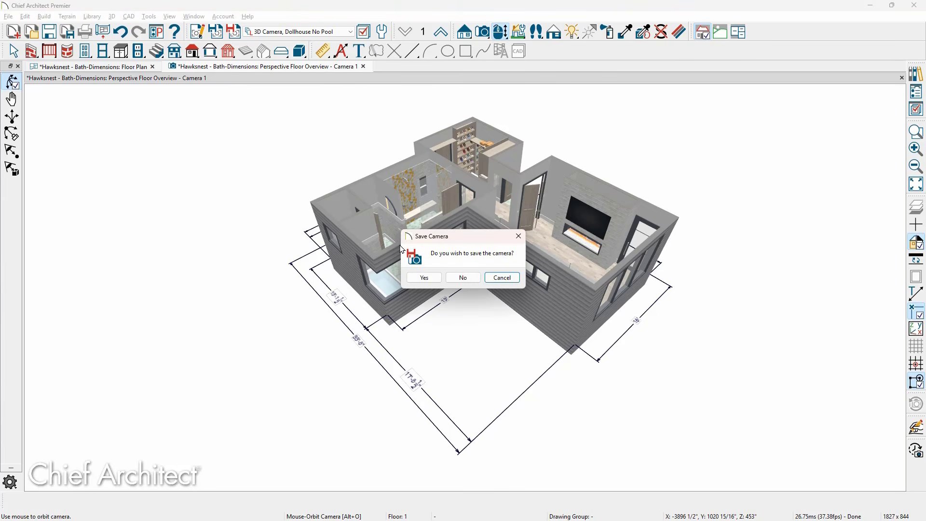
{"action": "left_click", "coordinate": [413, 278]}
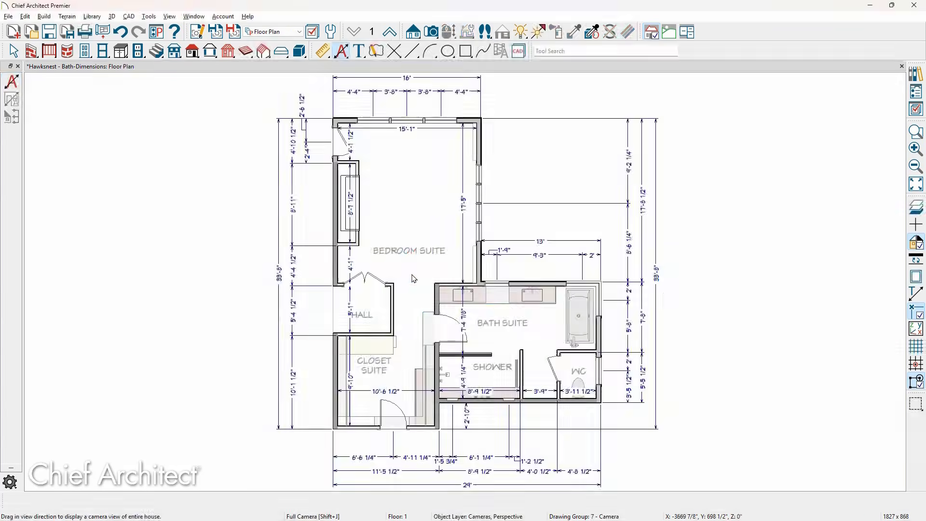